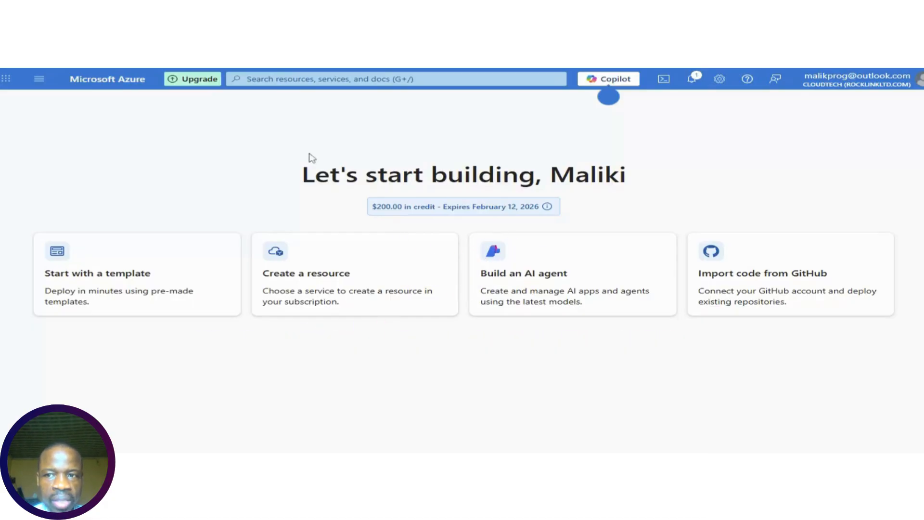
- Open the Microsoft Entra ID service for the CloudTech tenant
click(39, 80)
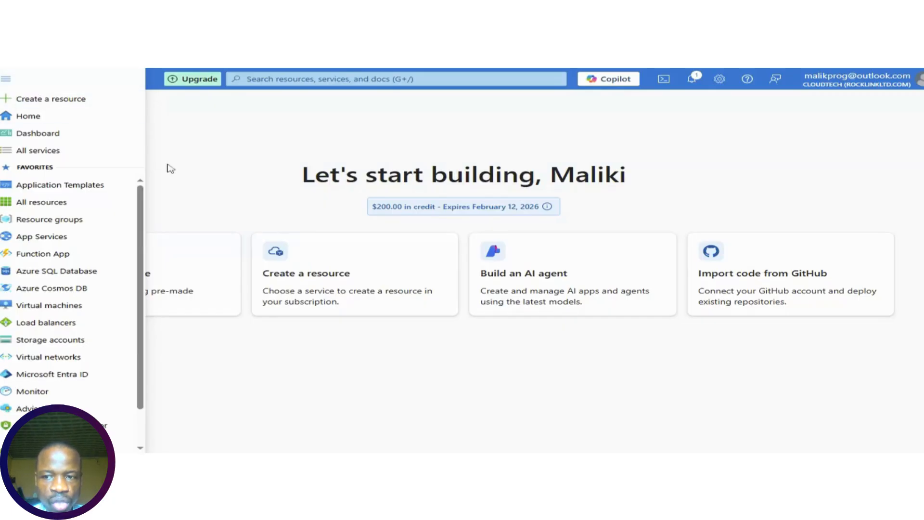
drag(142, 194, 144, 215)
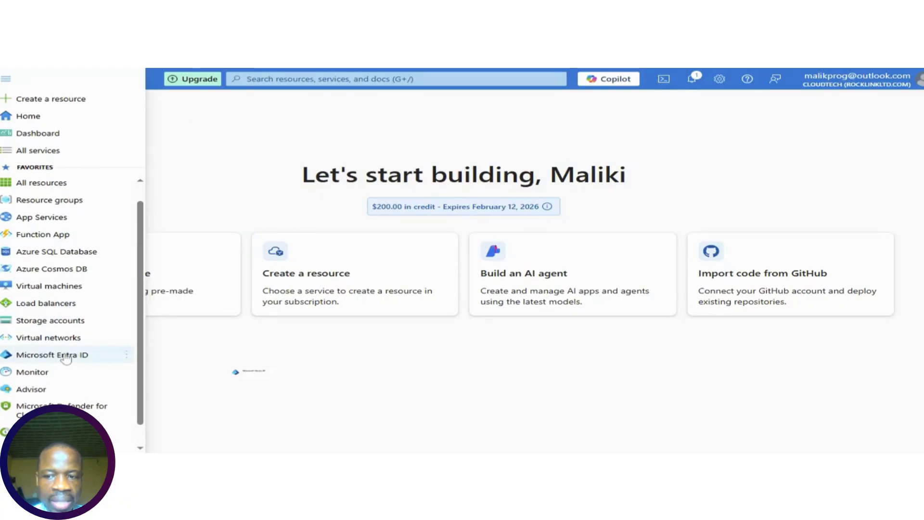
click(236, 371)
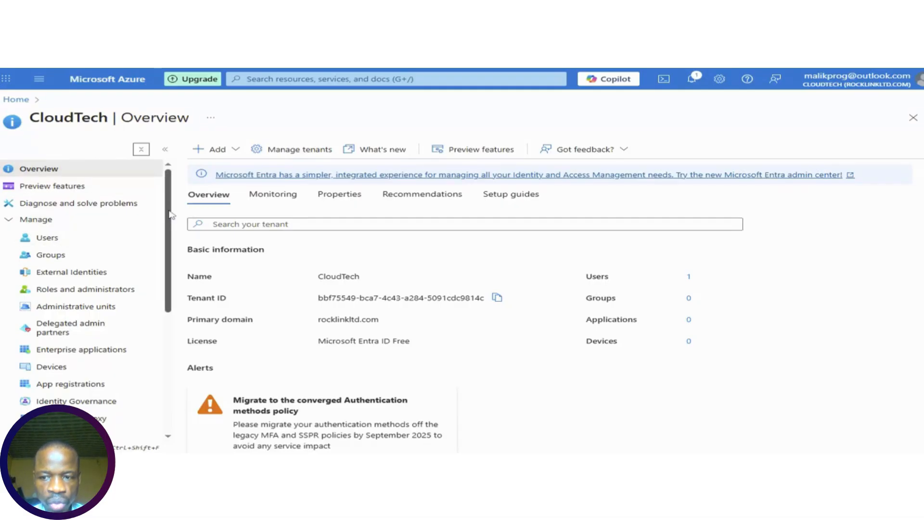
- Go to the tenant's Company branding settings and start customizing the default sign-in experience
drag(171, 212, 181, 320)
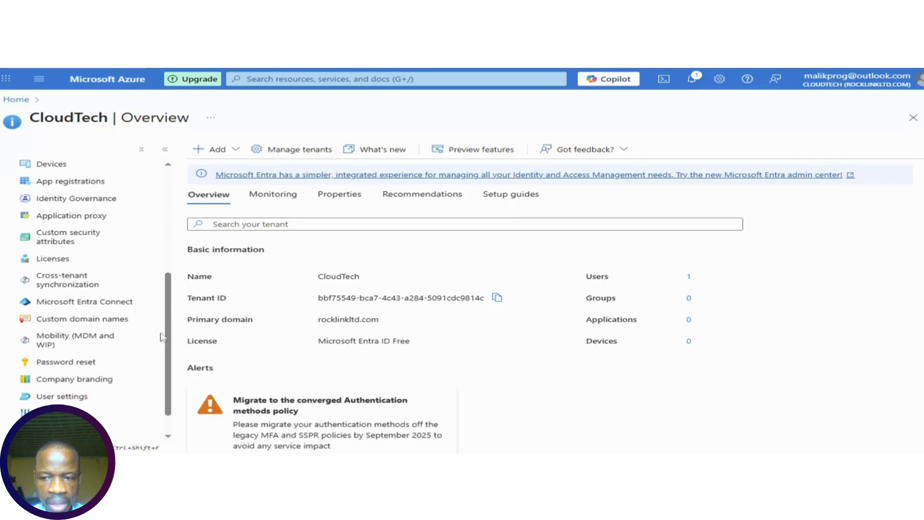
click(85, 380)
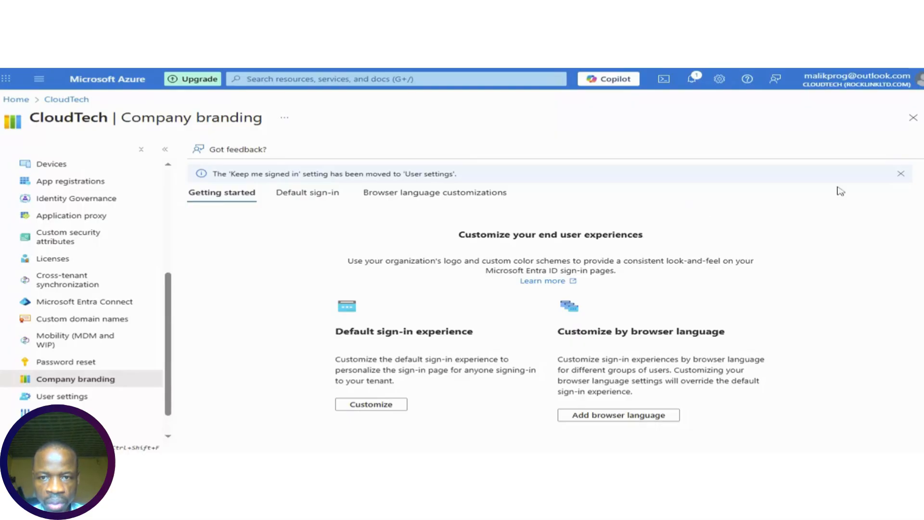
click(310, 197)
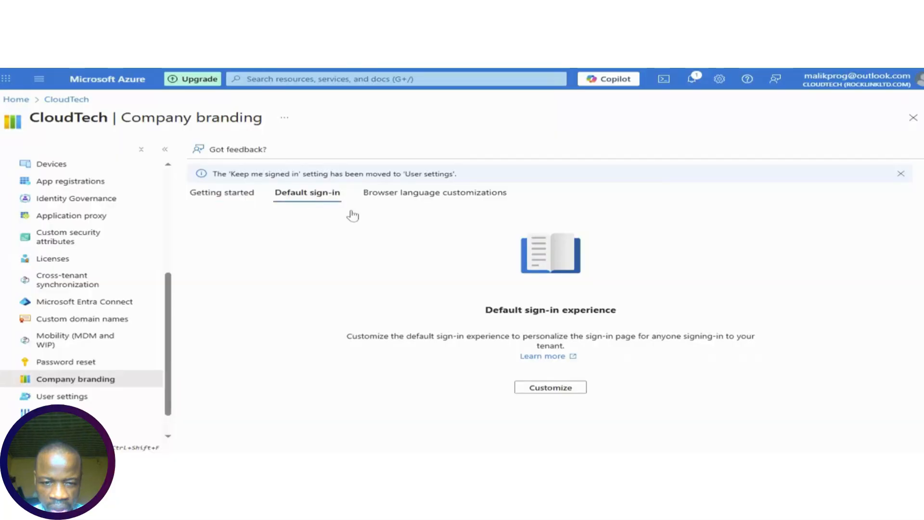
click(556, 388)
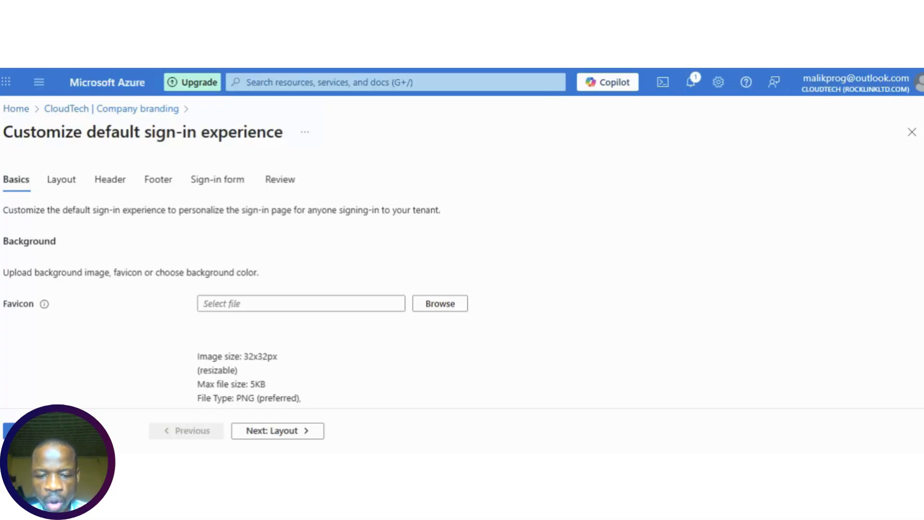
- Examine the Basics settings for the favicon, background image and page background color, including the image size and file type requirements
key(F11)
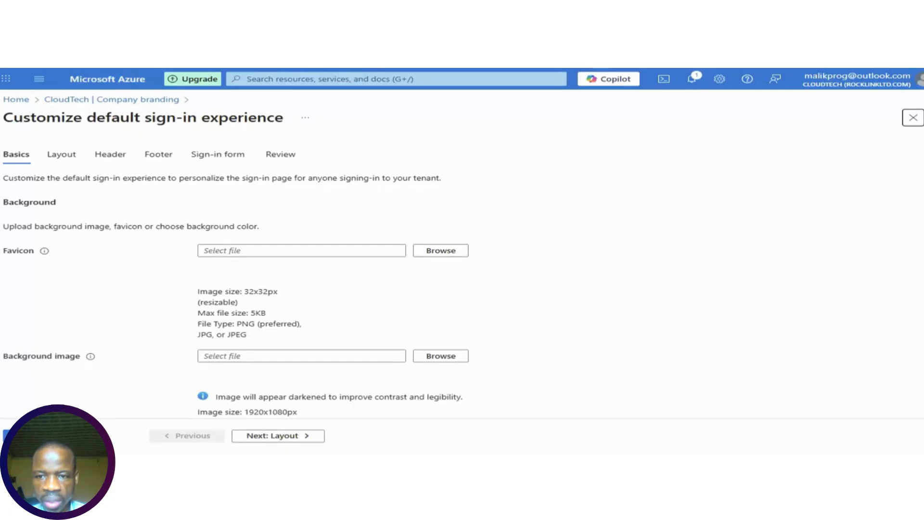
scroll(462, 281, down, 1)
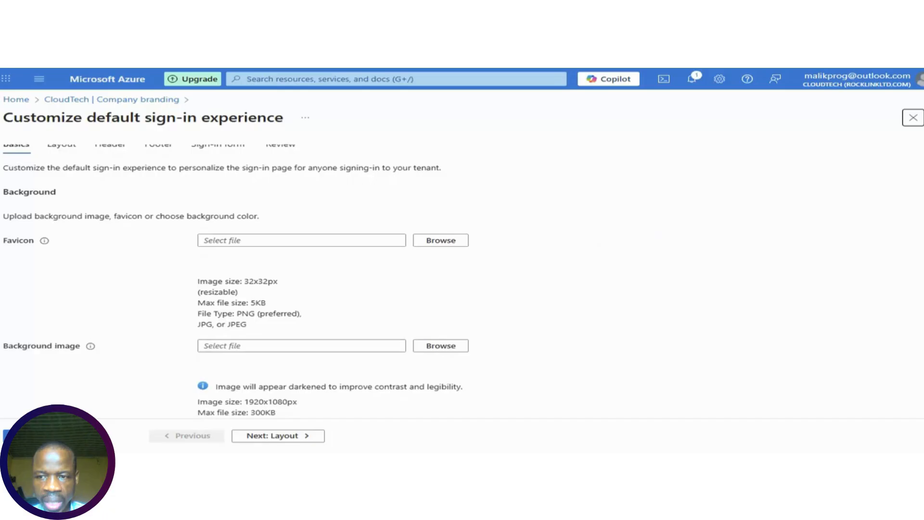
scroll(514, 221, down, 2)
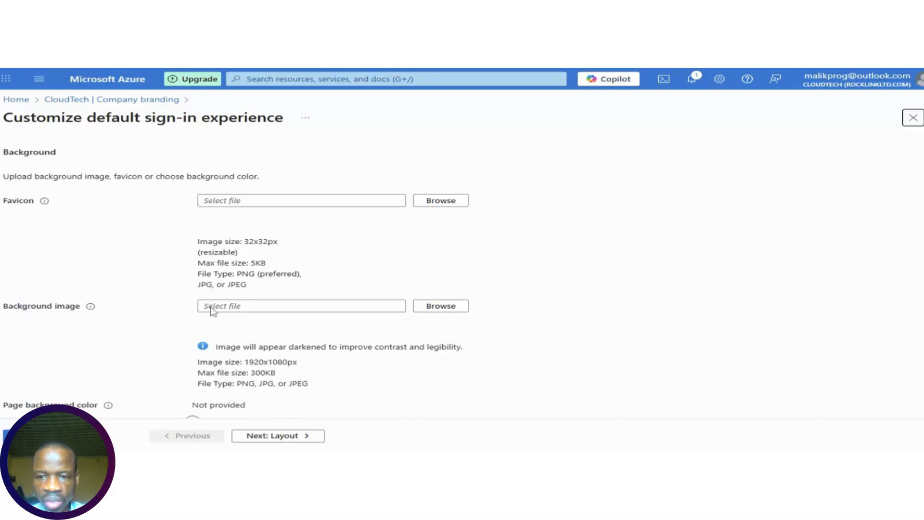
click(275, 316)
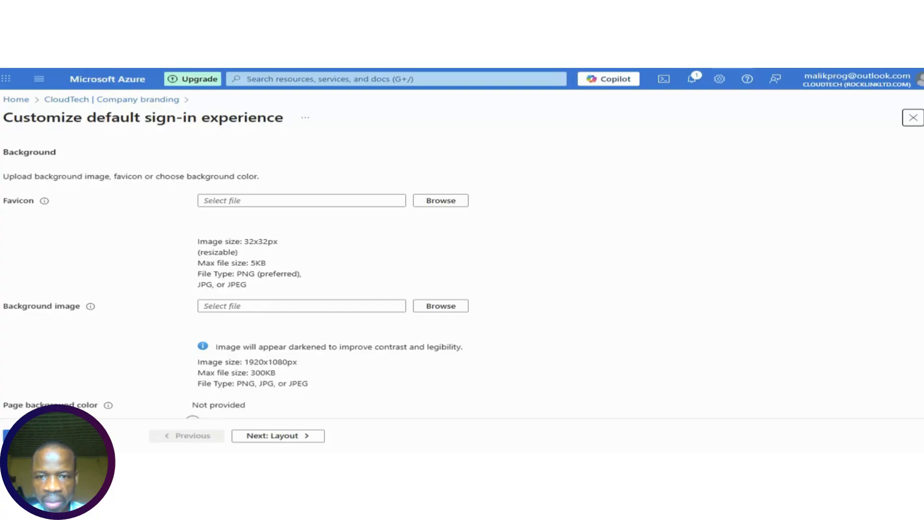
scroll(236, 281, down, 3)
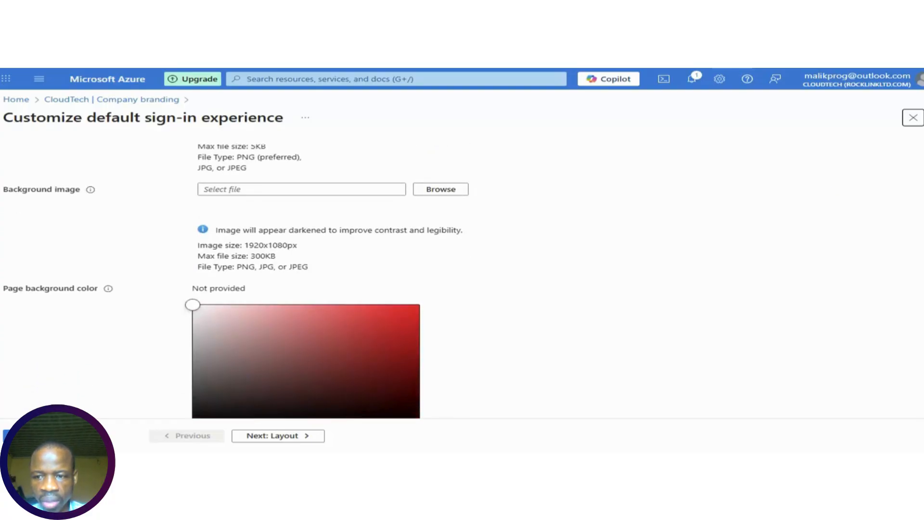
scroll(582, 283, down, 1)
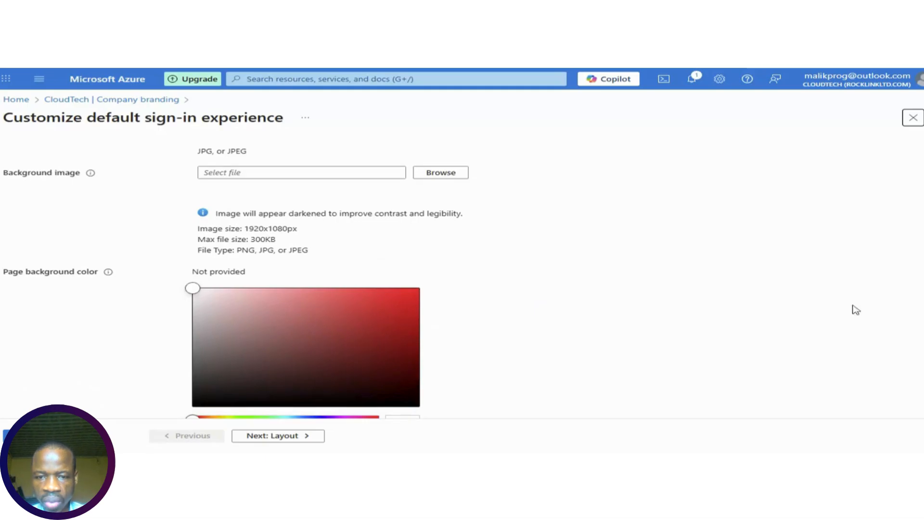
scroll(306, 288, down, 2)
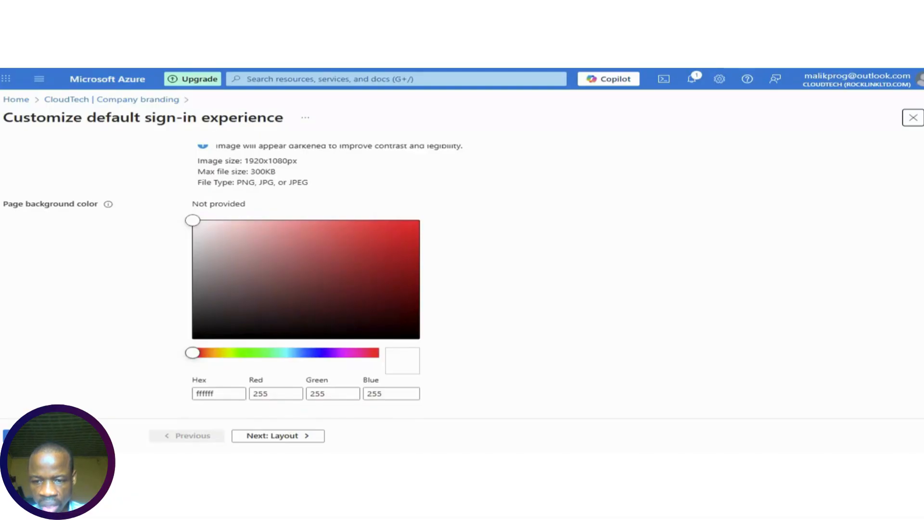
scroll(306, 289, up, 3)
scroll(687, 250, up, 4)
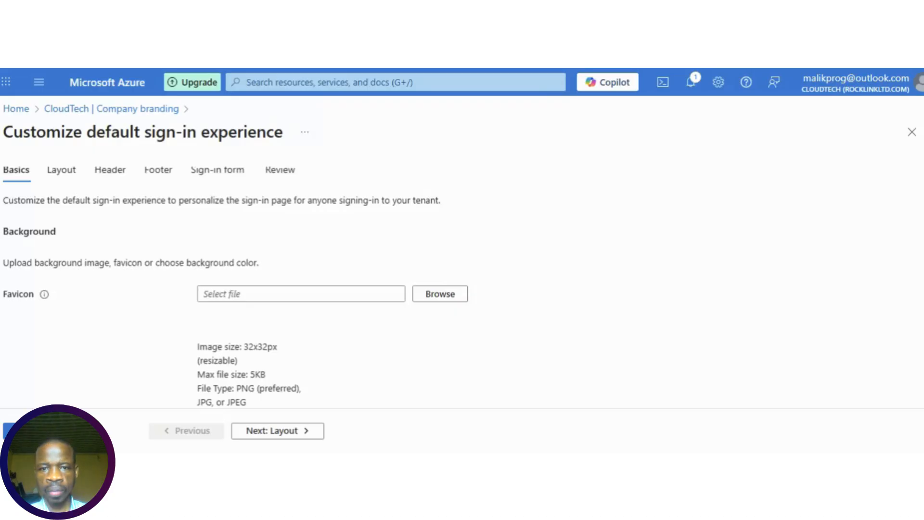
scroll(236, 287, down, 1)
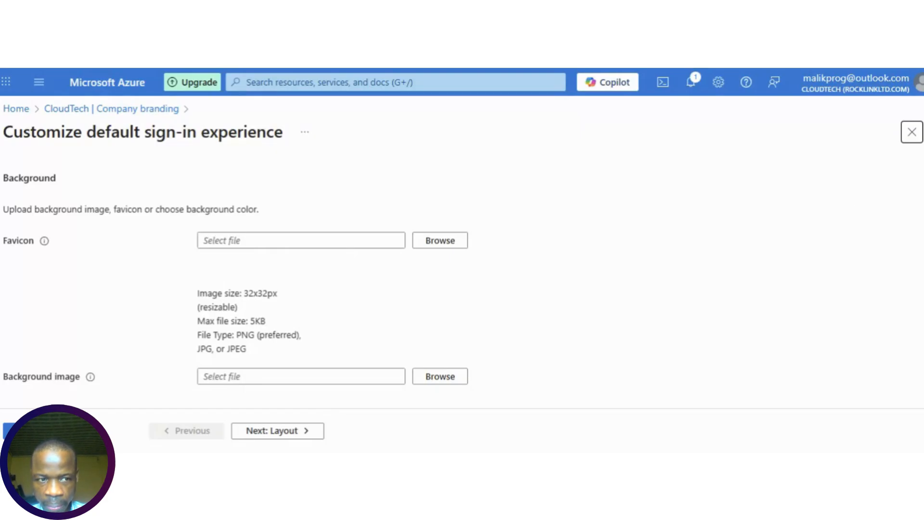
scroll(235, 288, down, 2)
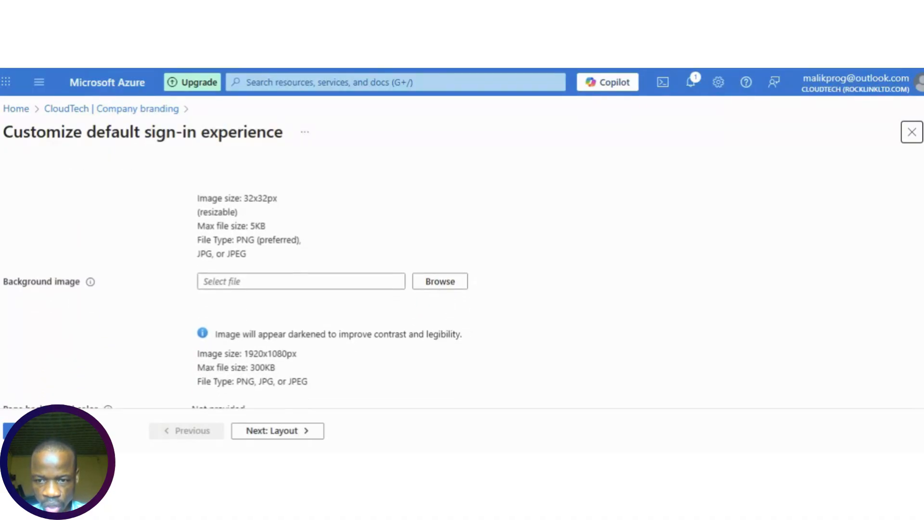
scroll(920, 279, down, 1)
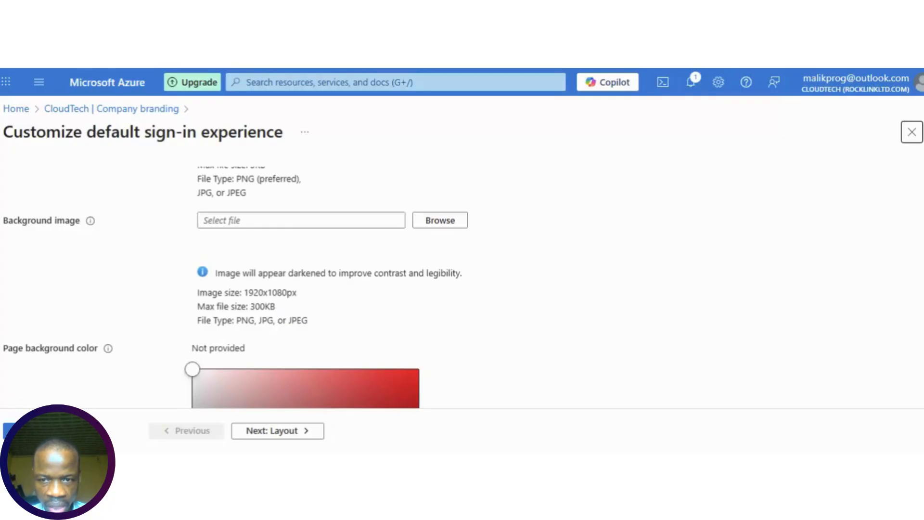
- Upload cloud-tech-logo.jpg as the favicon for the default sign-in page
scroll(462, 238, up, 3)
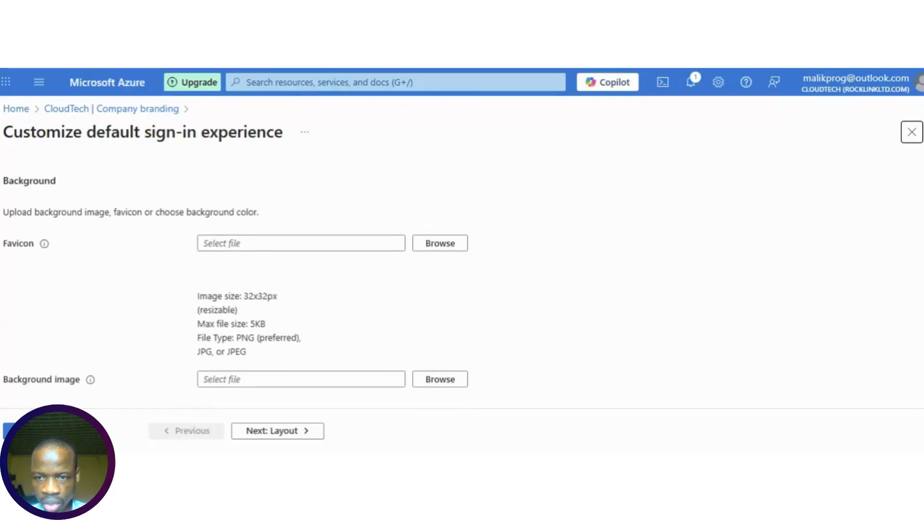
scroll(462, 279, up, 1)
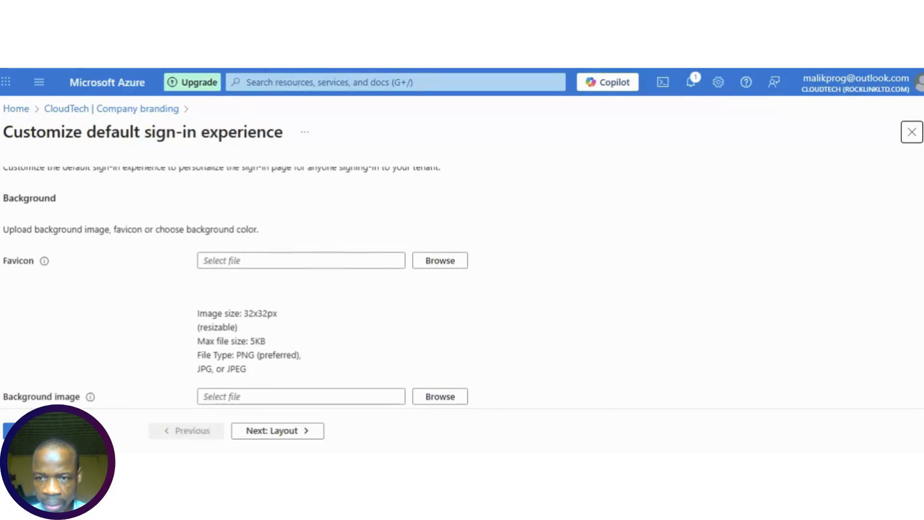
click(447, 271)
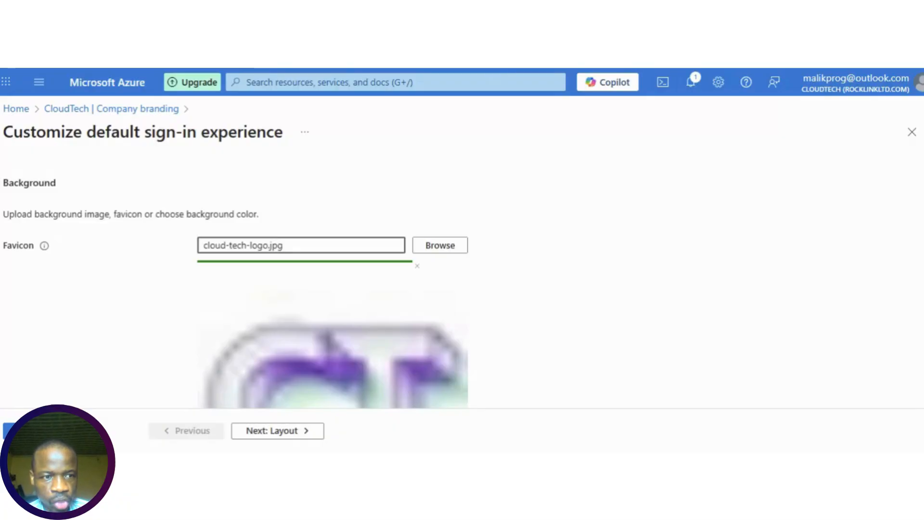
- Upload cloud-tech-banner.jpg as the background image for the default sign-in page
scroll(236, 289, down, 3)
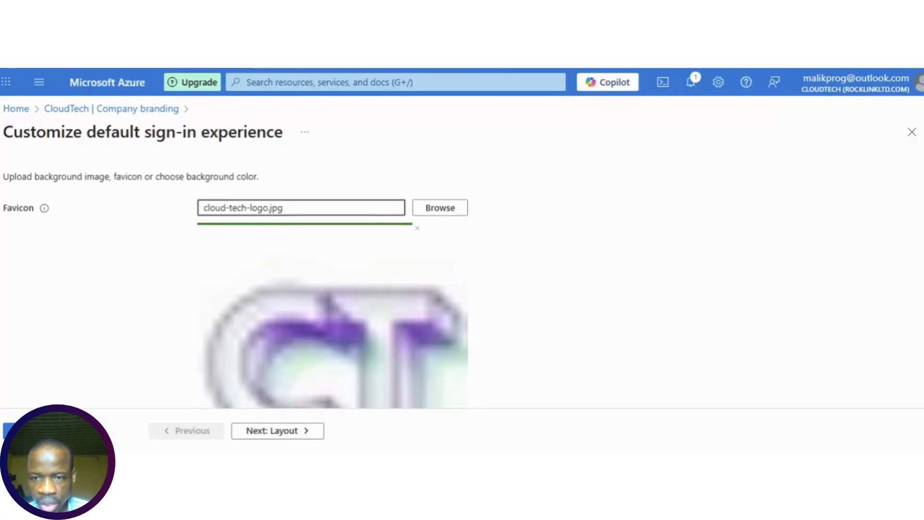
scroll(332, 289, down, 5)
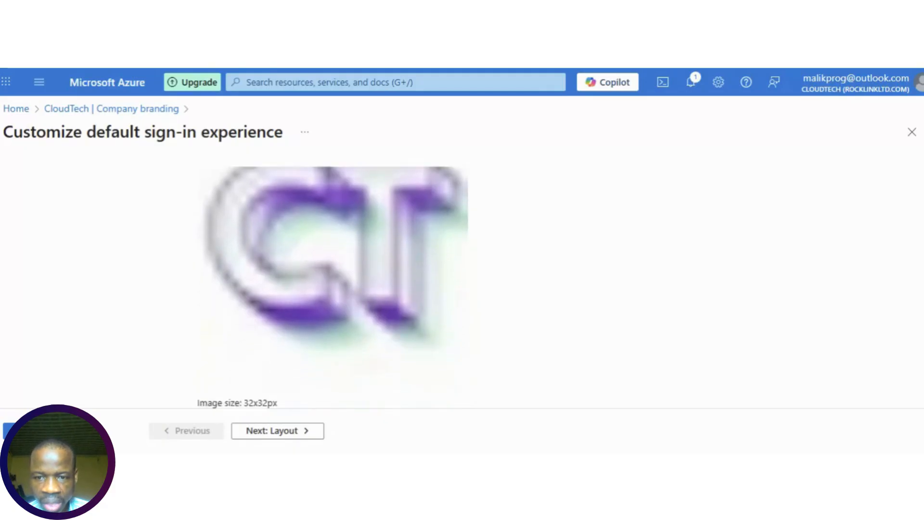
scroll(332, 288, down, 3)
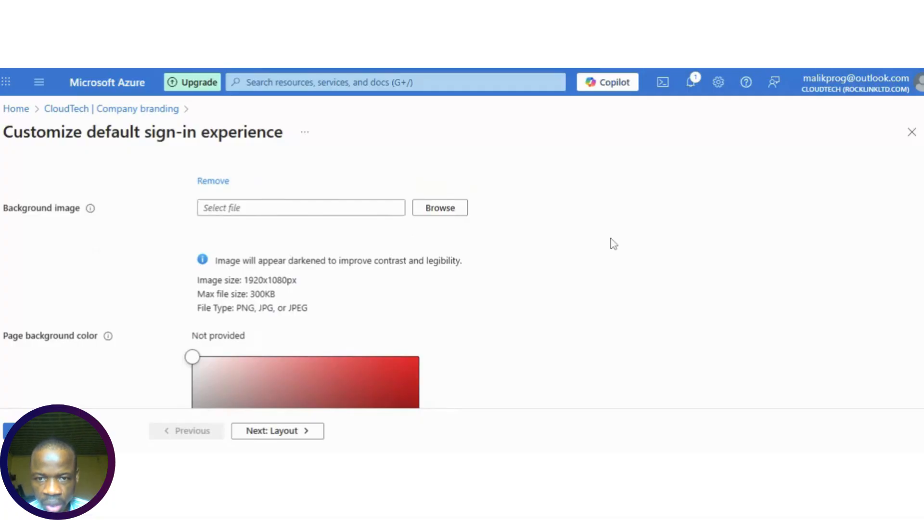
click(443, 214)
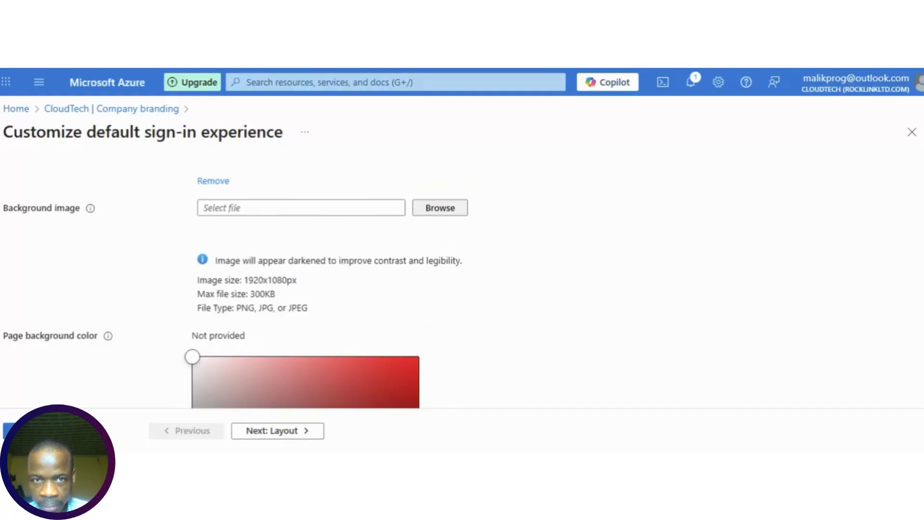
double_click(363, 309)
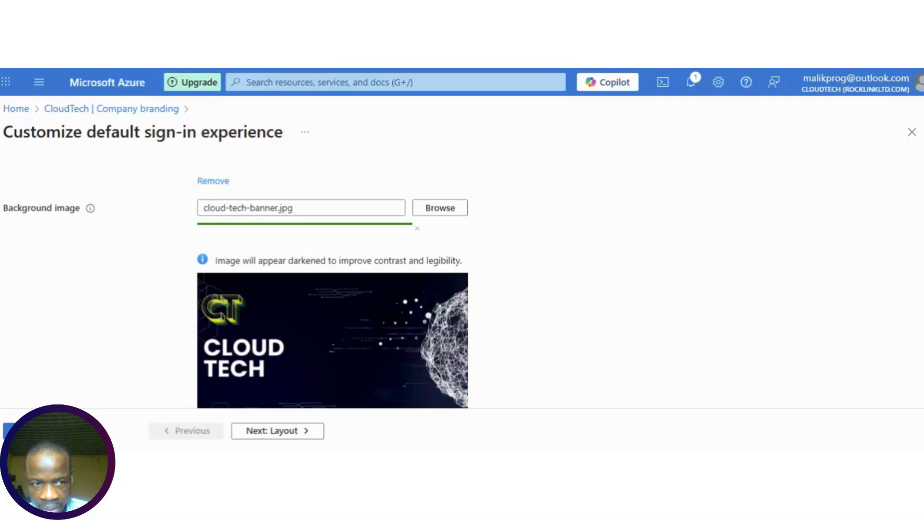
- Set the page background color of the default sign-in page to the dark purple #340936
scroll(462, 287, down, 4)
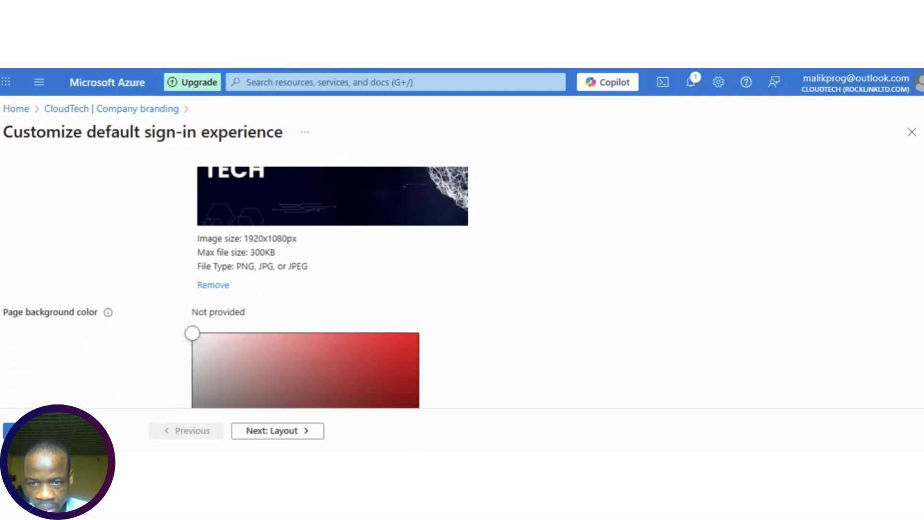
scroll(331, 287, up, 1)
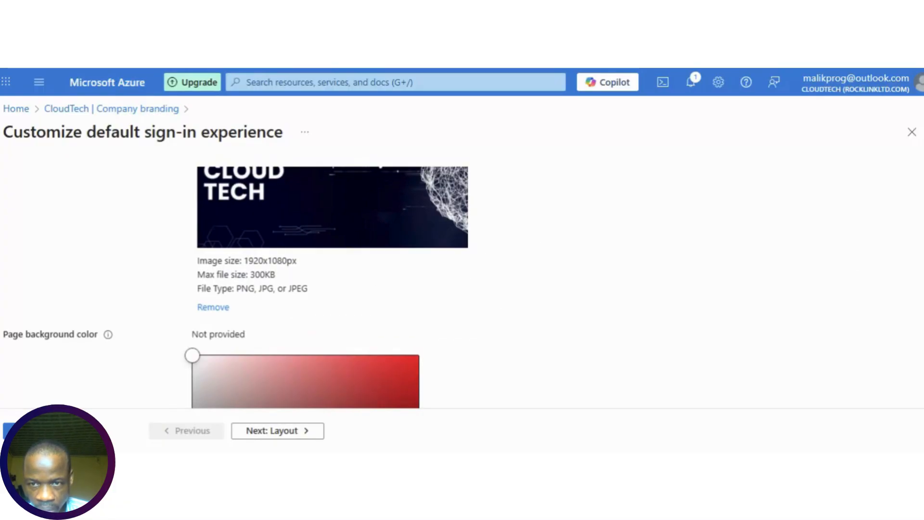
scroll(331, 287, up, 5)
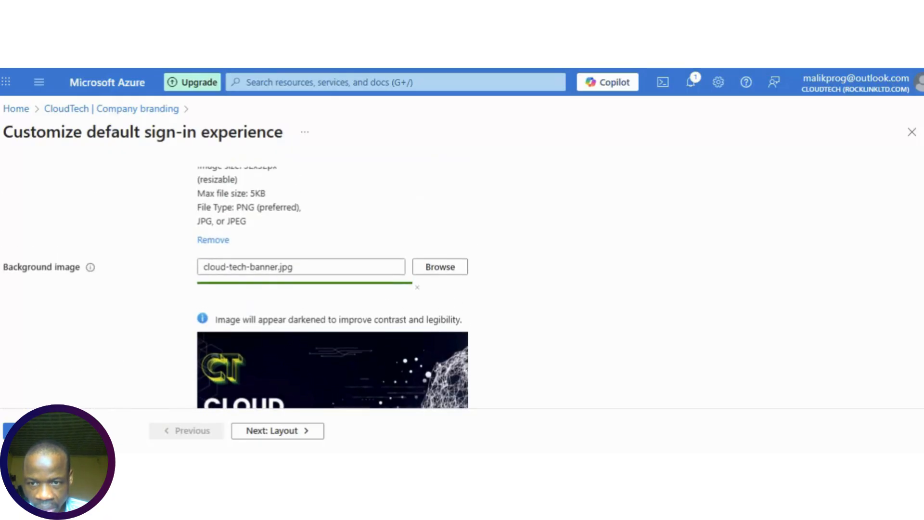
scroll(332, 287, up, 5)
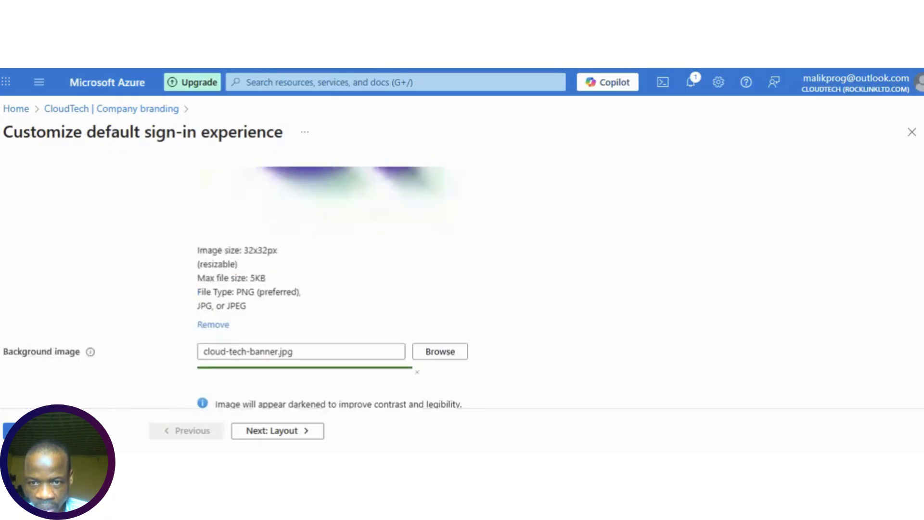
scroll(332, 287, down, 10)
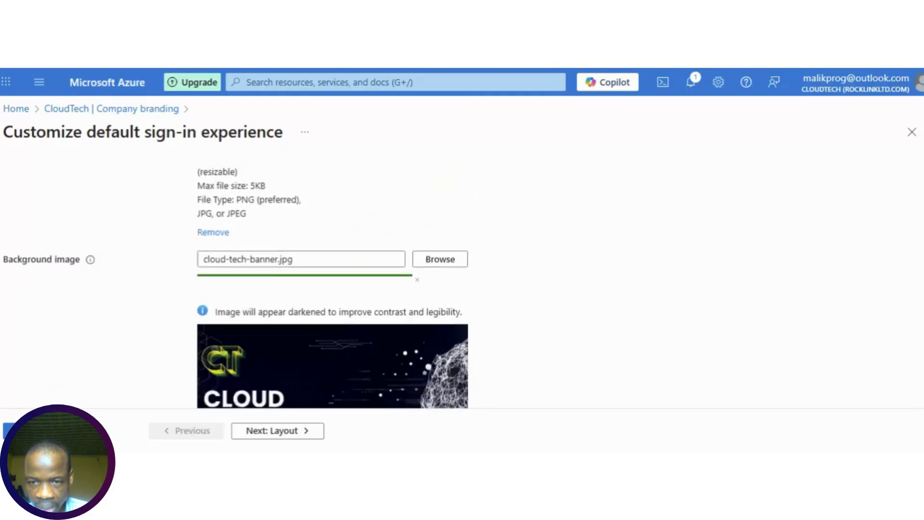
scroll(332, 287, down, 4)
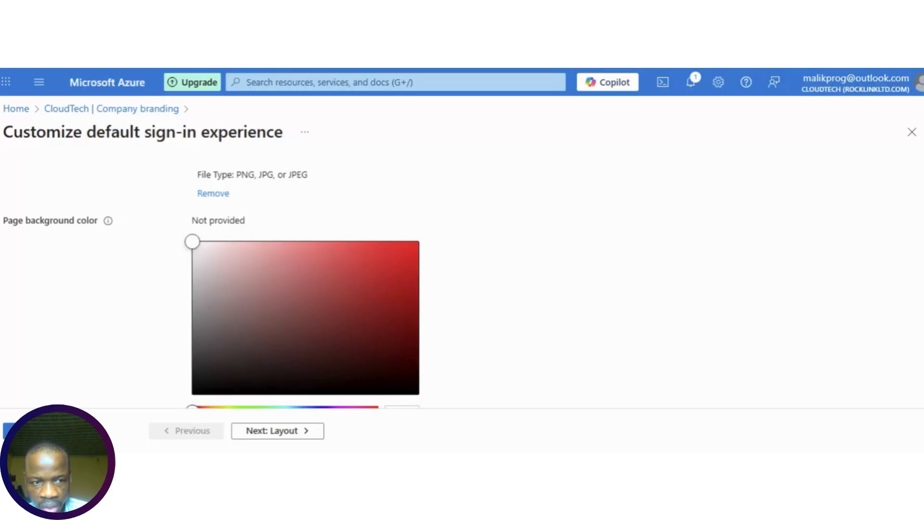
scroll(823, 348, down, 1)
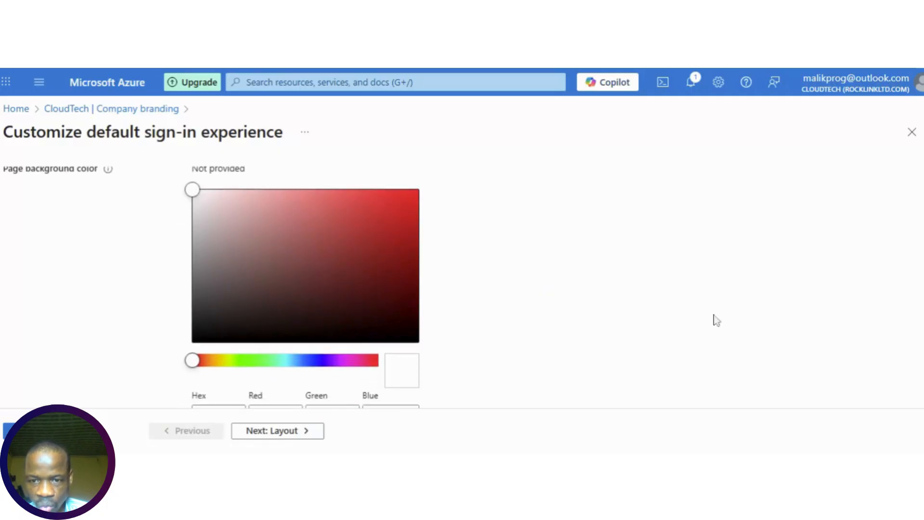
drag(192, 362, 338, 364)
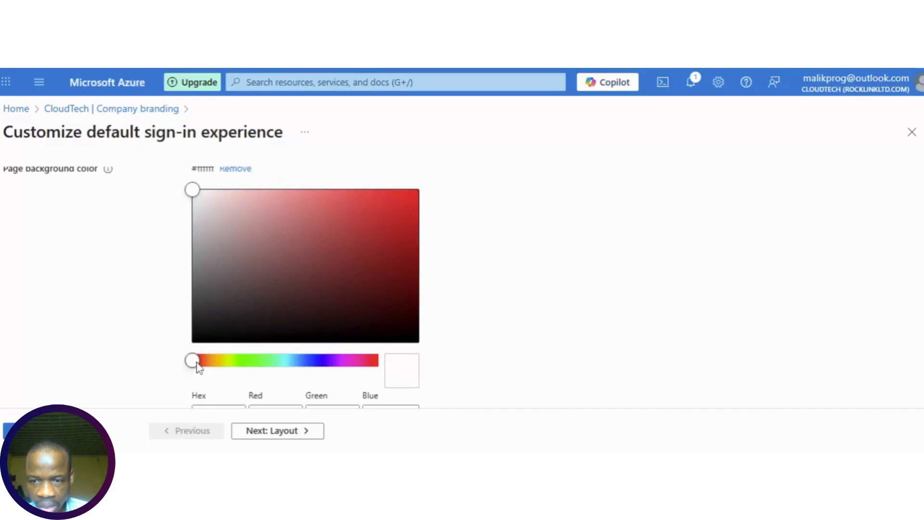
drag(192, 363, 340, 374)
click(342, 361)
click(353, 361)
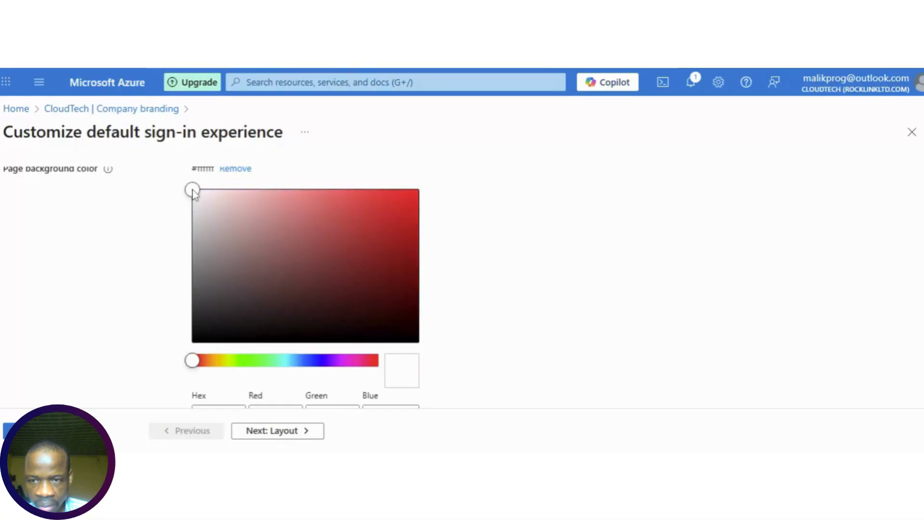
drag(193, 191, 337, 269)
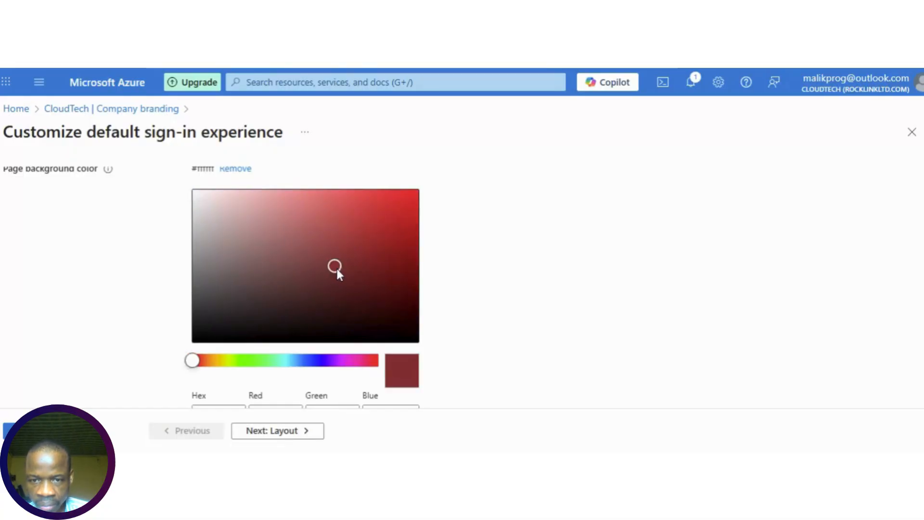
click(347, 360)
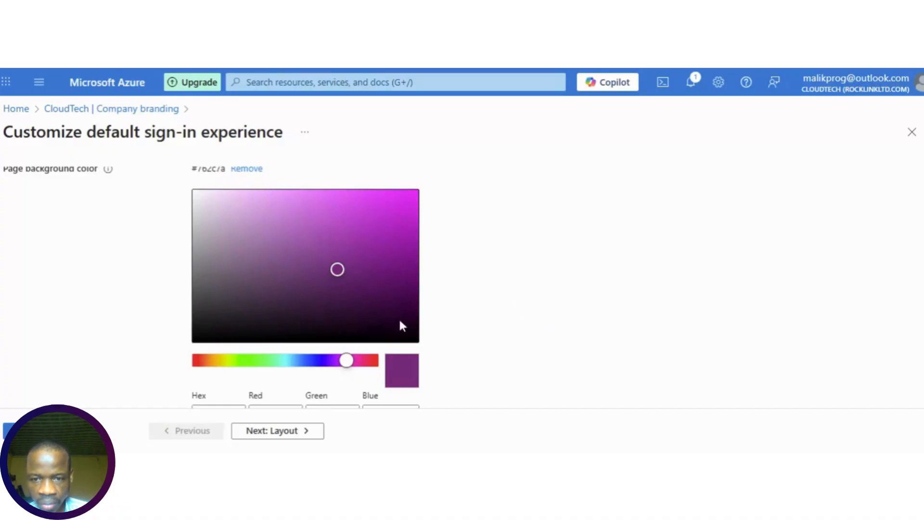
drag(339, 271, 383, 314)
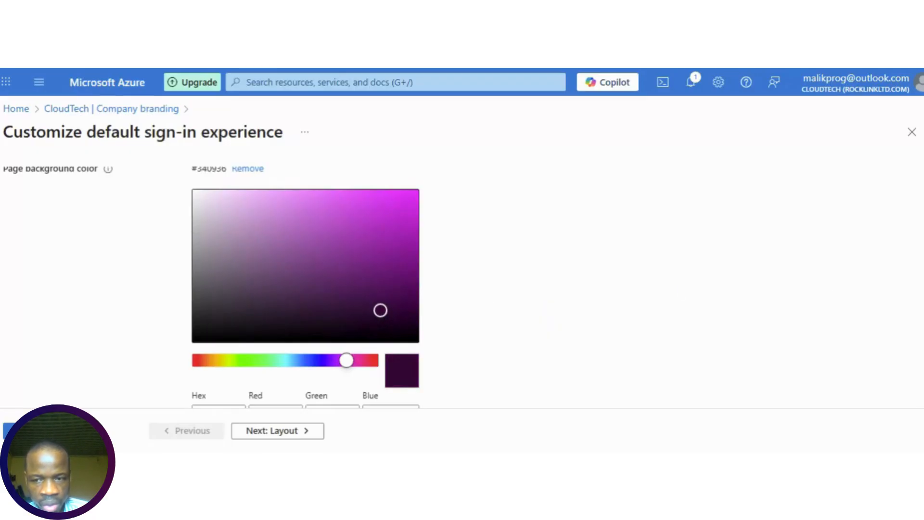
scroll(524, 327, down, 1)
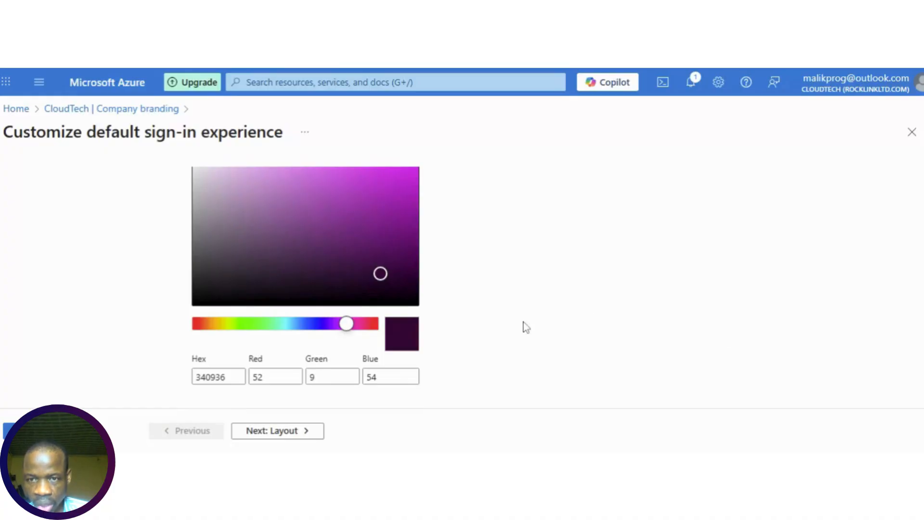
- Continue to the Layout settings and choose the Partial-screen background template for the sign-in page
click(270, 431)
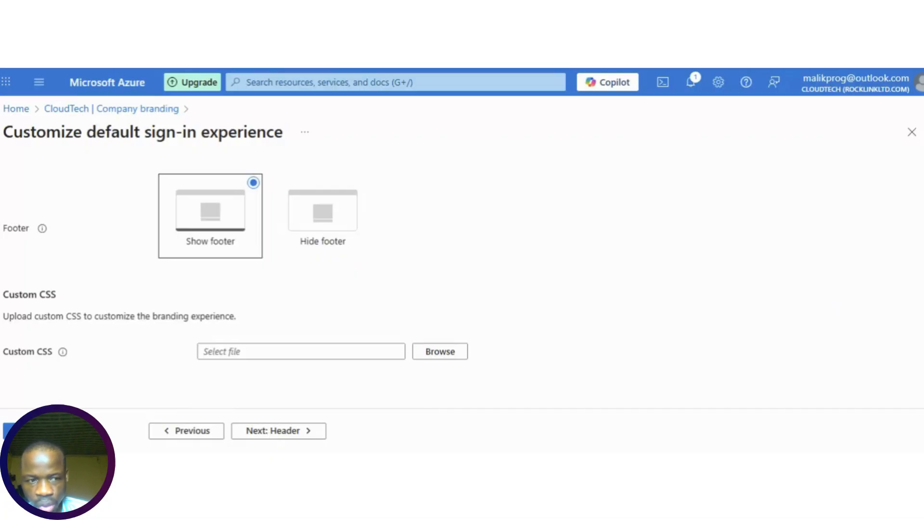
scroll(189, 279, up, 3)
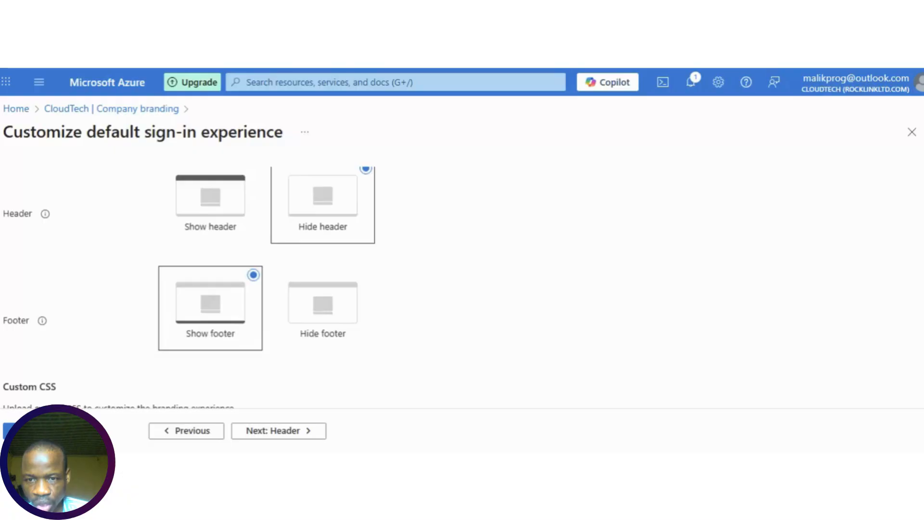
scroll(192, 279, up, 5)
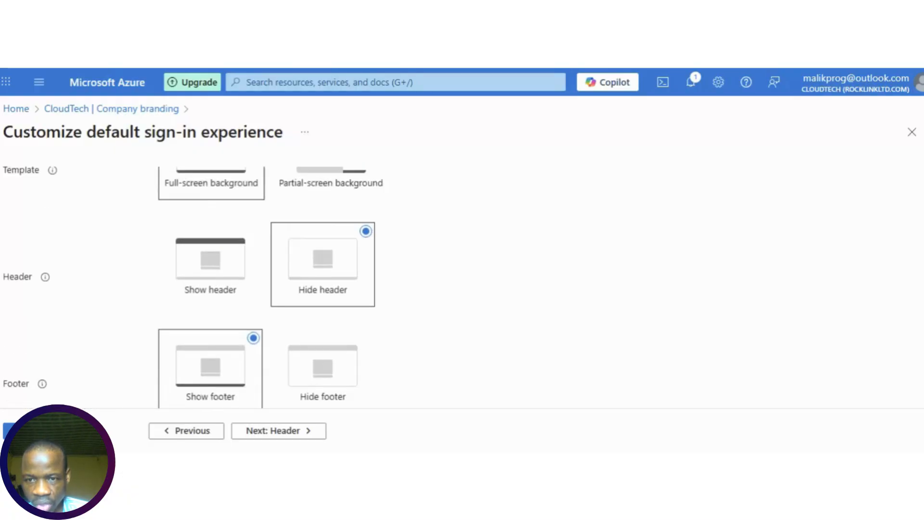
scroll(192, 279, up, 1)
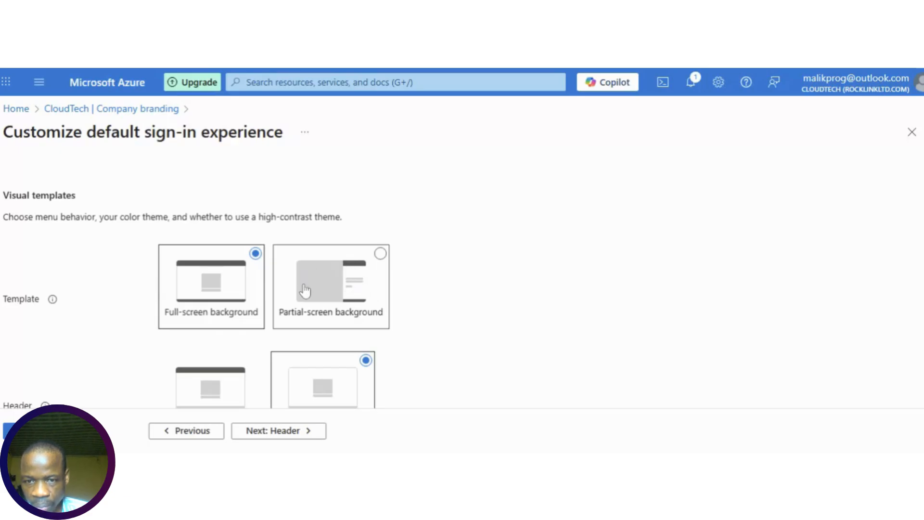
click(345, 285)
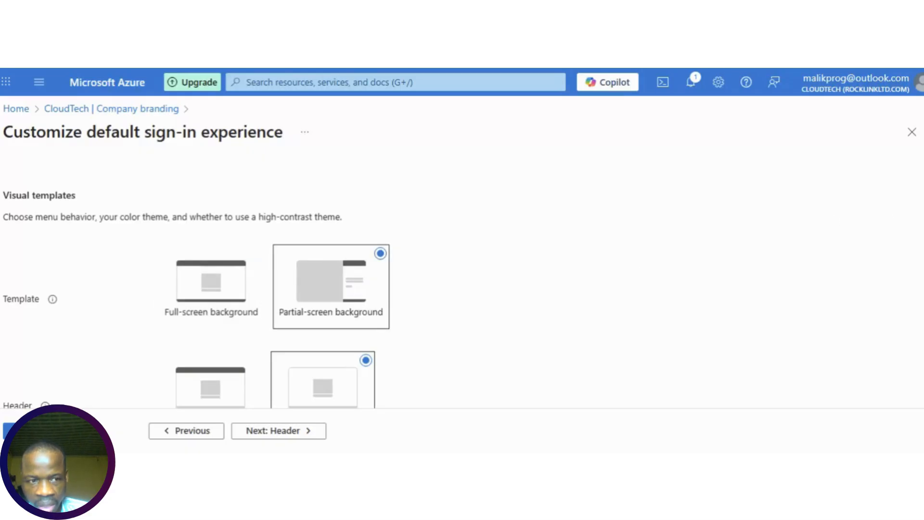
scroll(285, 292, up, 1)
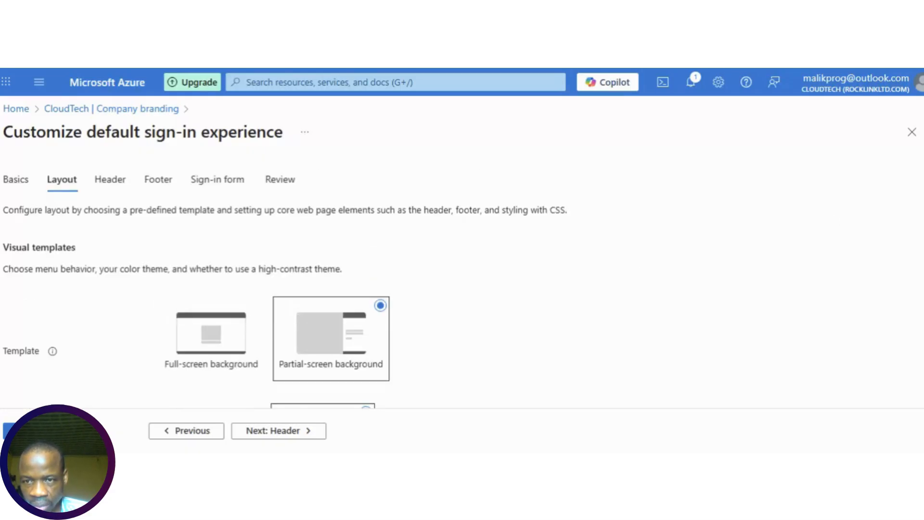
- Set the sign-in page layout to show the header
scroll(284, 292, down, 2)
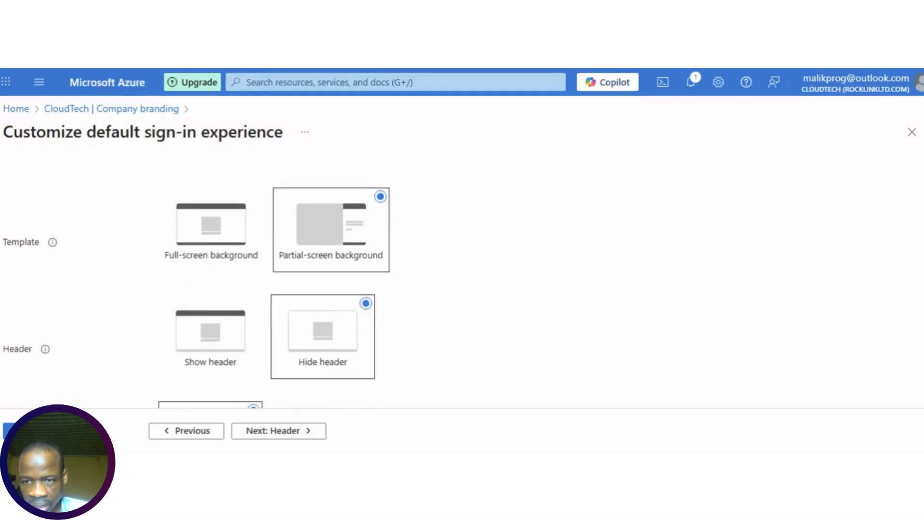
scroll(285, 292, down, 1)
scroll(284, 292, down, 1)
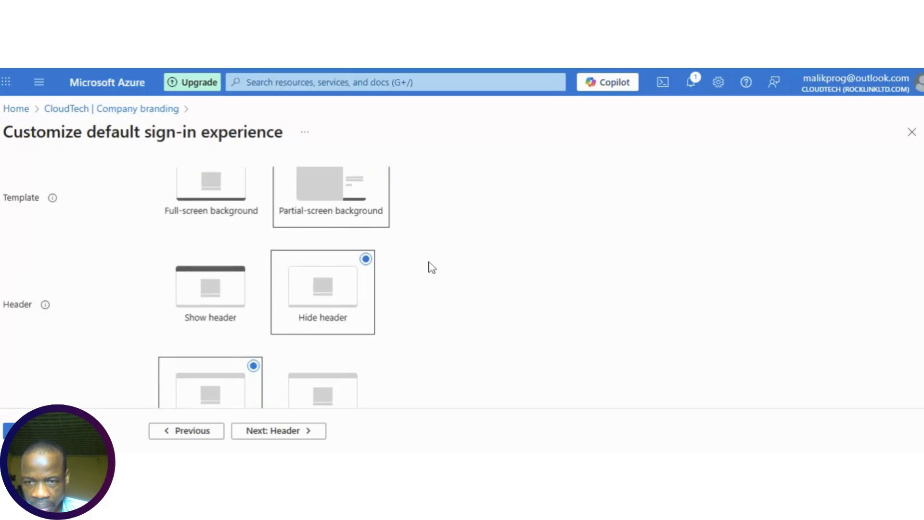
click(210, 301)
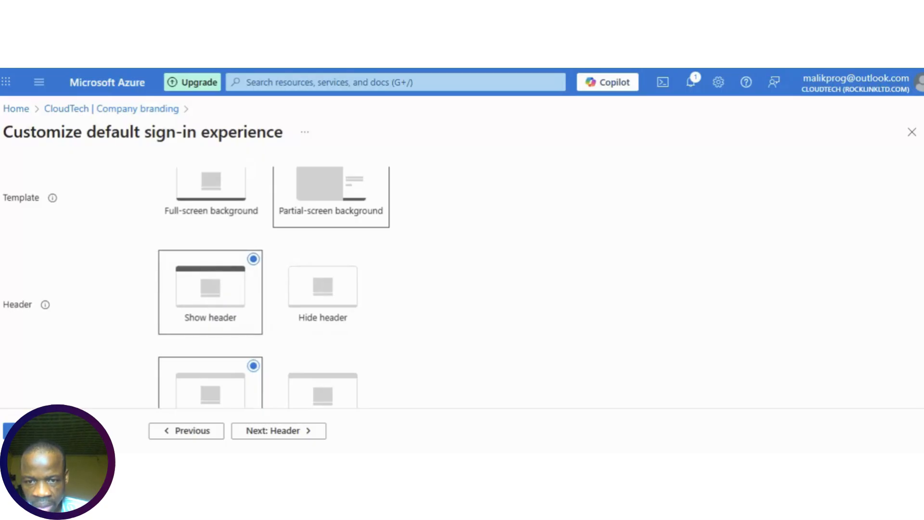
- Review the footer and custom CSS options, then proceed to the Header settings and upload cloud-tech-header-logo.jpg as the header logo
scroll(462, 250, down, 1)
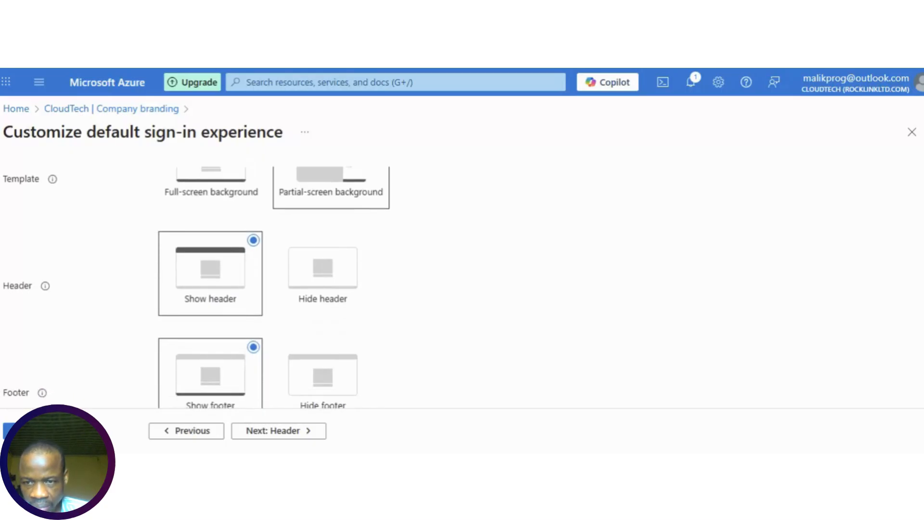
scroll(181, 288, down, 4)
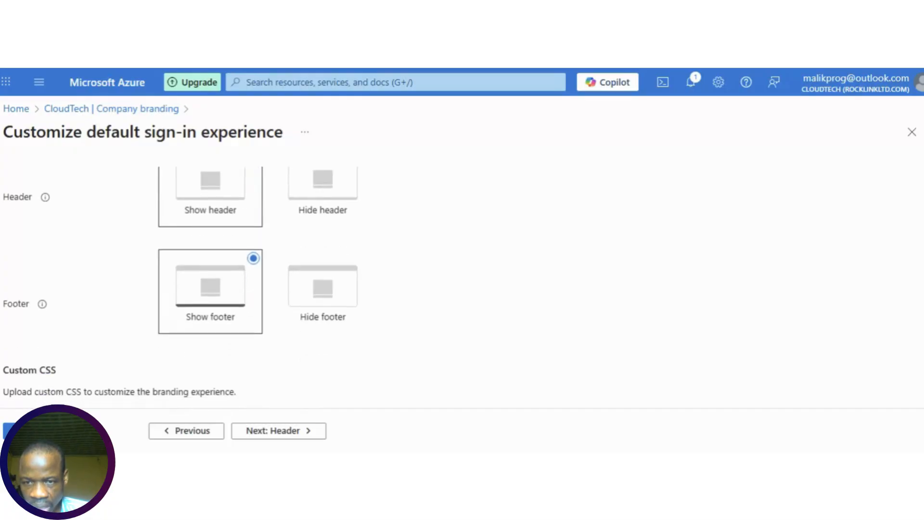
scroll(181, 288, down, 3)
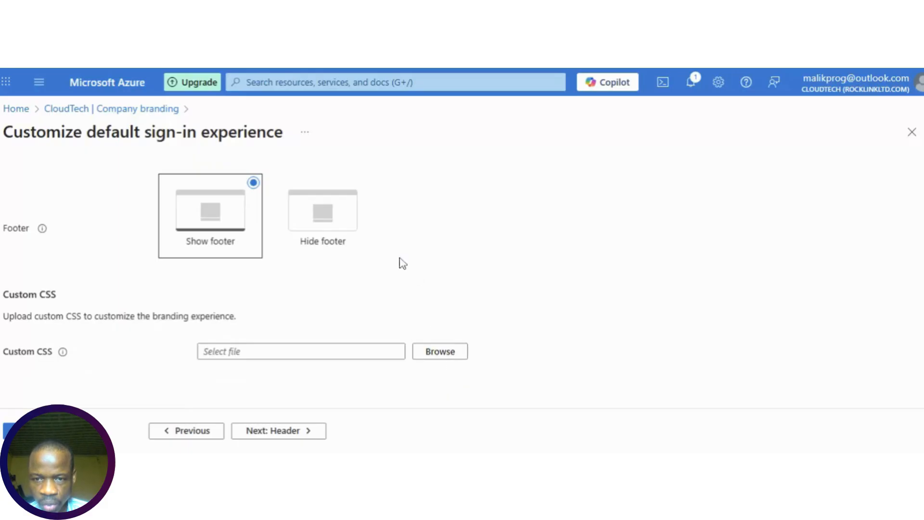
click(269, 431)
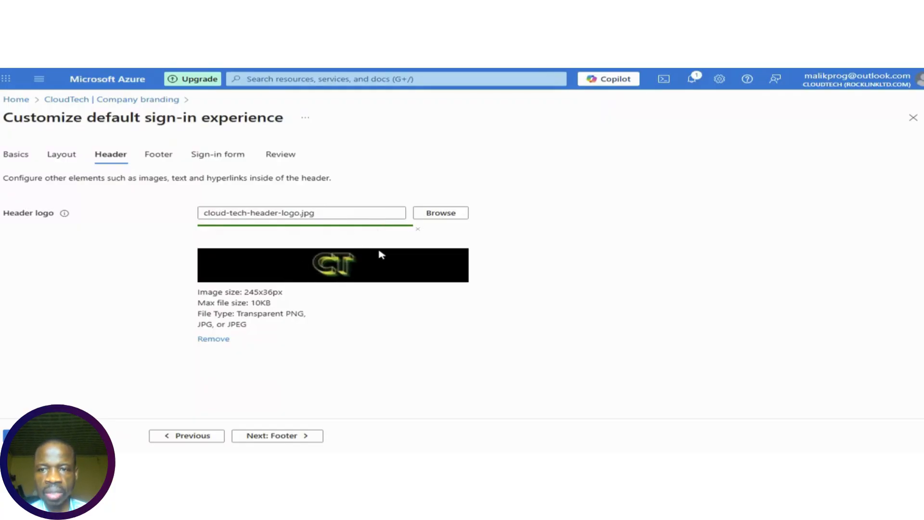
- In the Footer settings, enter Cloud Tech as the Privacy & Cookies display text and turn off the Terms of Use link
click(266, 436)
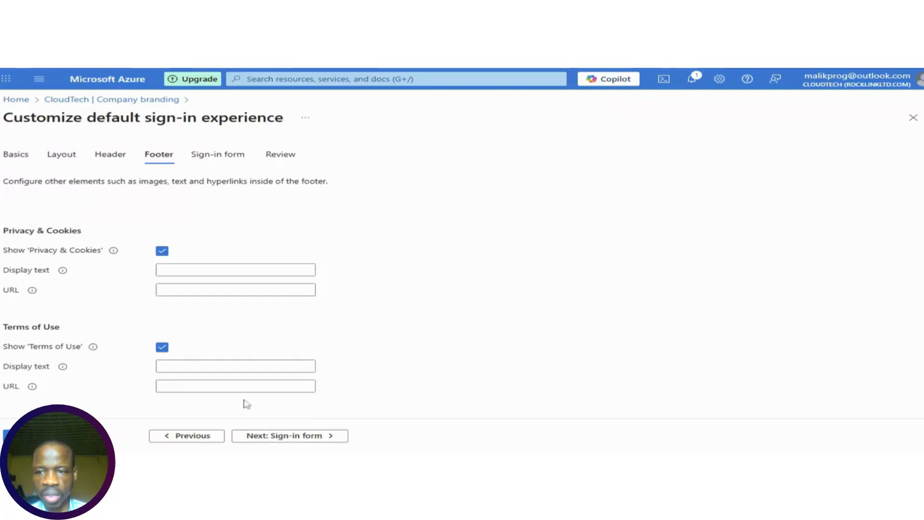
click(214, 268)
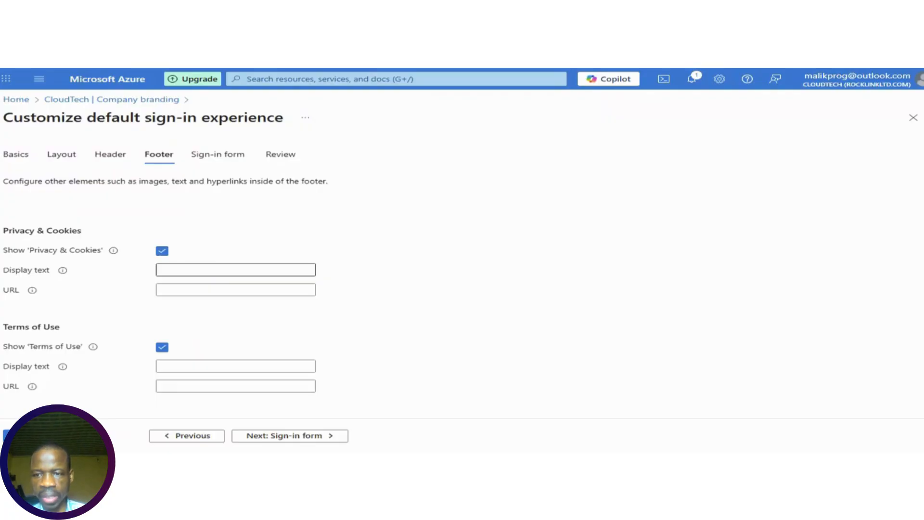
text(Cl)
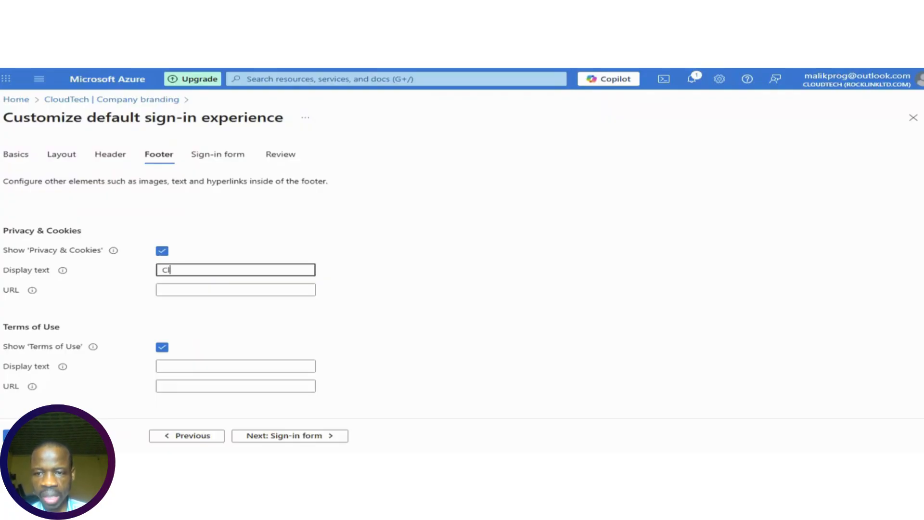
text(oud Tech)
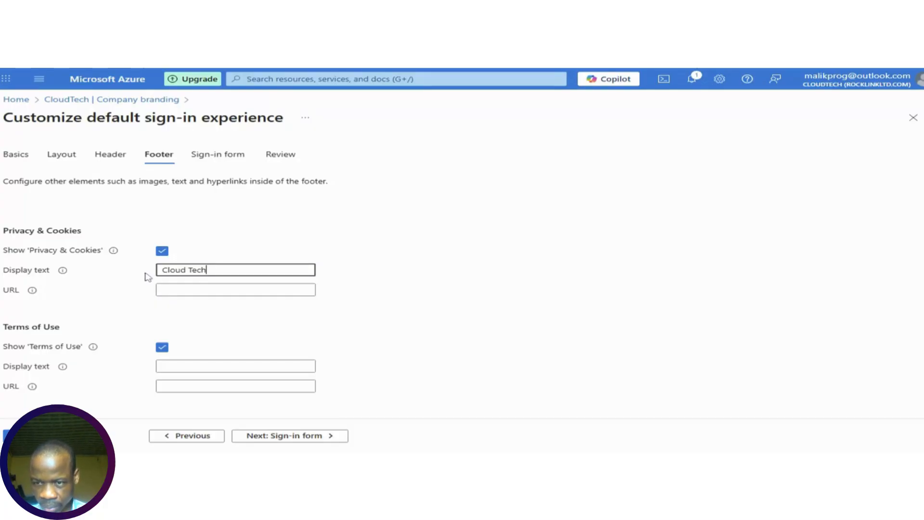
click(166, 347)
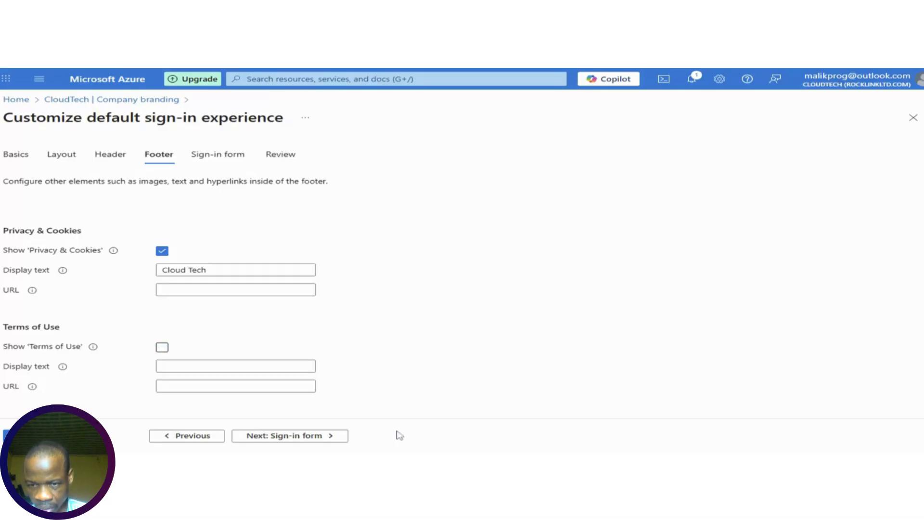
- In the Sign-in form settings, upload cloud-tech-header-logo.jpg as the banner logo and cloud-tech-logo.jpg as the light-theme square logo
click(297, 436)
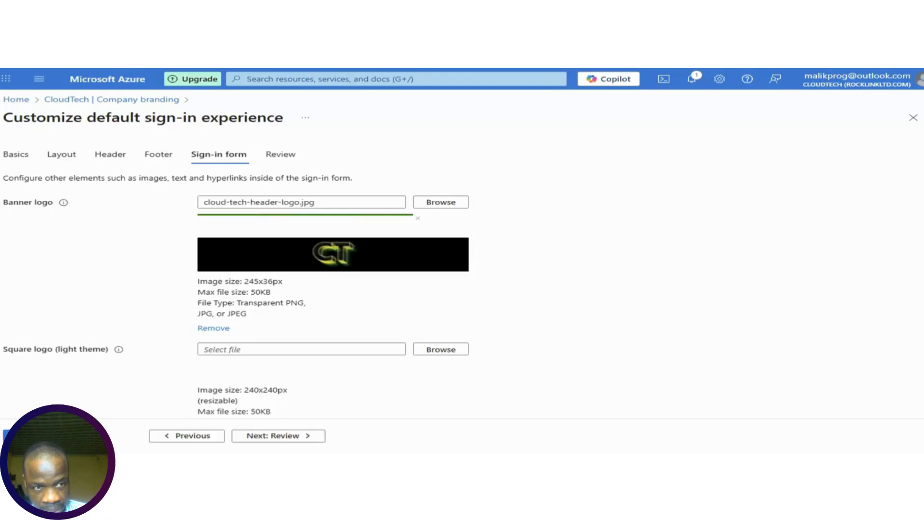
scroll(332, 279, down, 2)
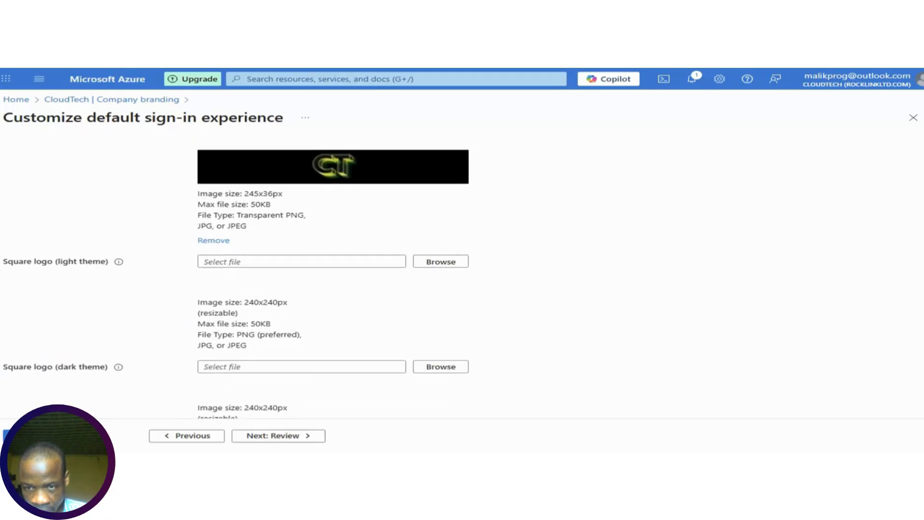
scroll(665, 278, down, 1)
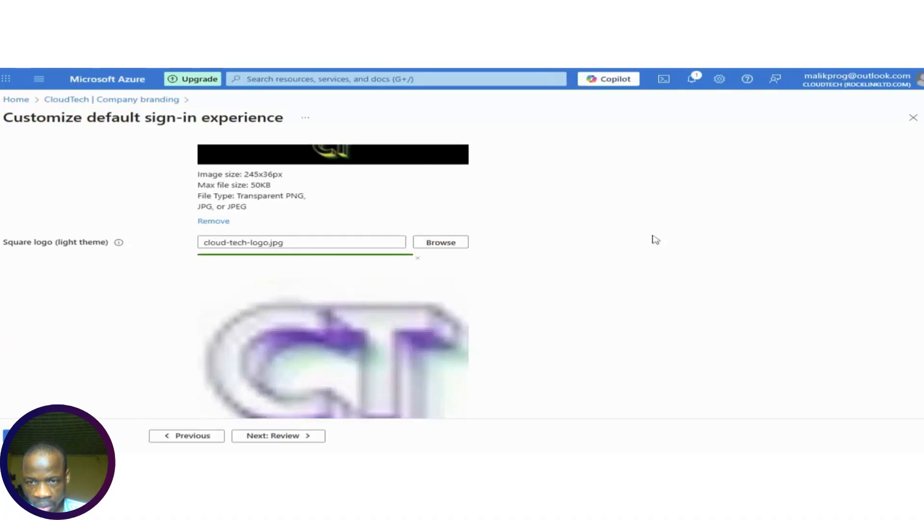
scroll(899, 244, down, 5)
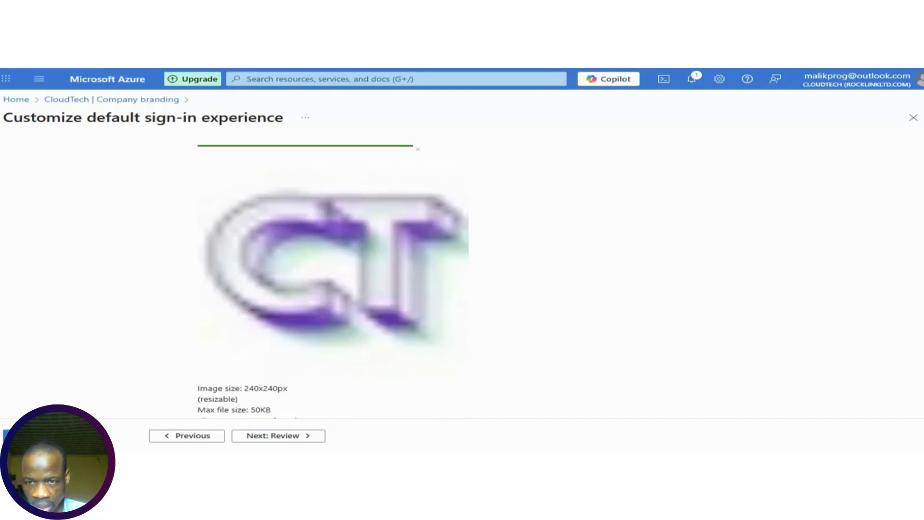
- Examine the remaining sign-in form options: dark-theme square logo, username hint text, sign-in page text and self-service password reset settings
scroll(462, 270, down, 3)
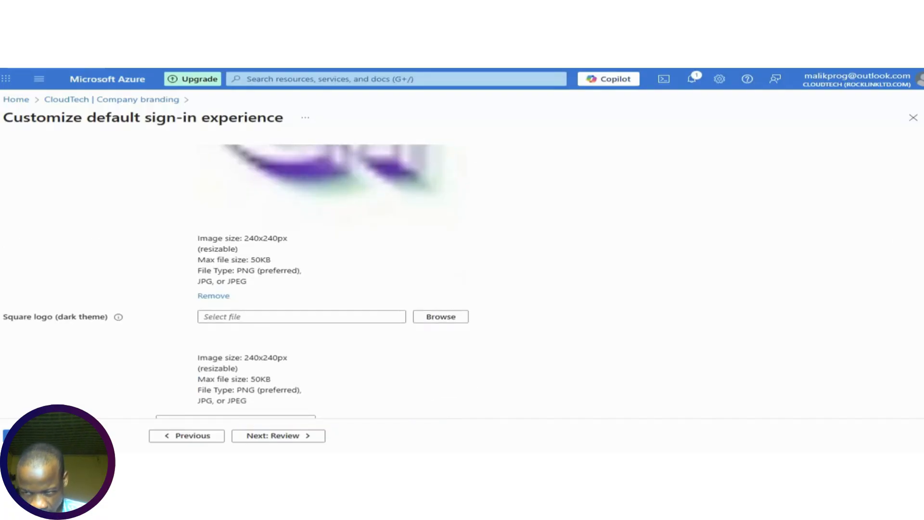
scroll(462, 270, down, 2)
scroll(462, 270, down, 2)
scroll(462, 269, down, 2)
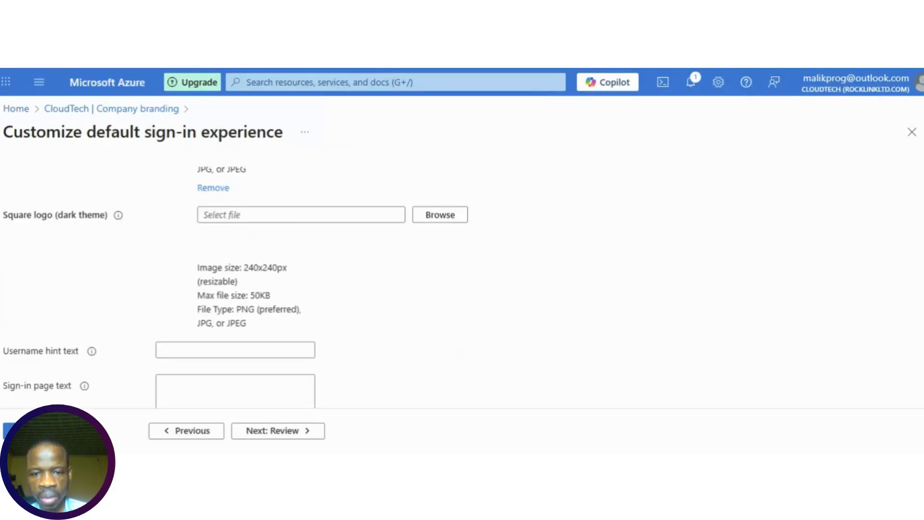
scroll(462, 269, down, 2)
key(Tab)
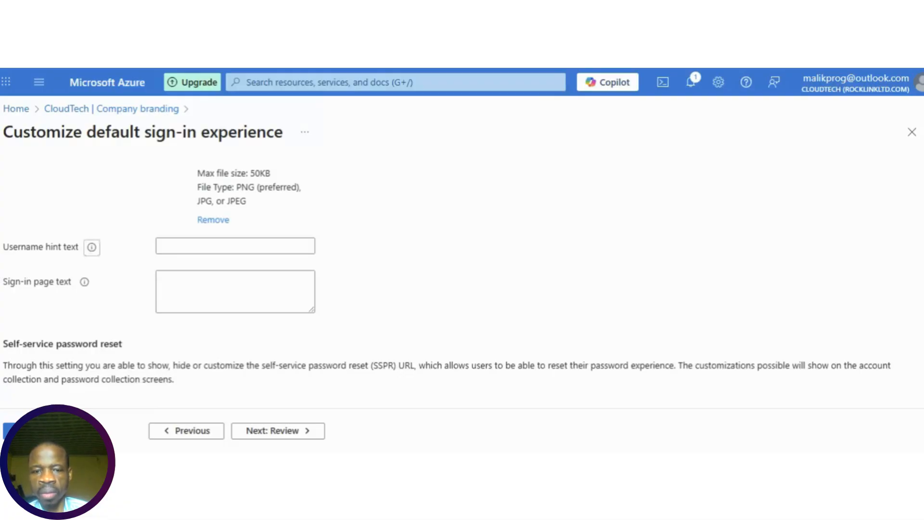
click(465, 222)
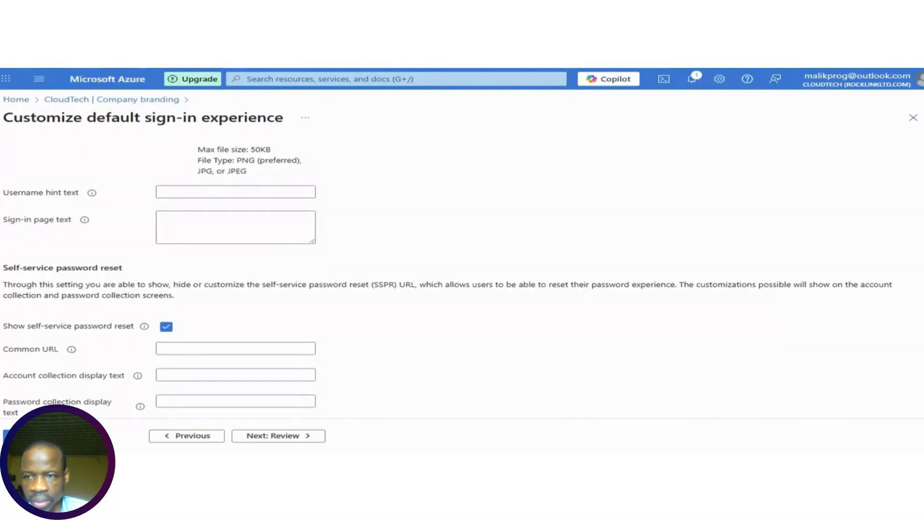
scroll(448, 280, up, 3)
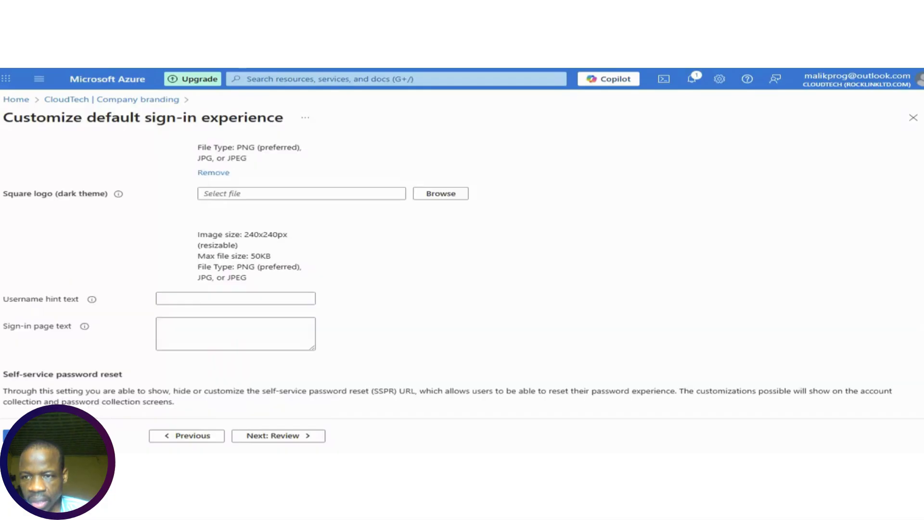
scroll(448, 279, up, 1)
scroll(447, 279, up, 2)
scroll(448, 279, down, 3)
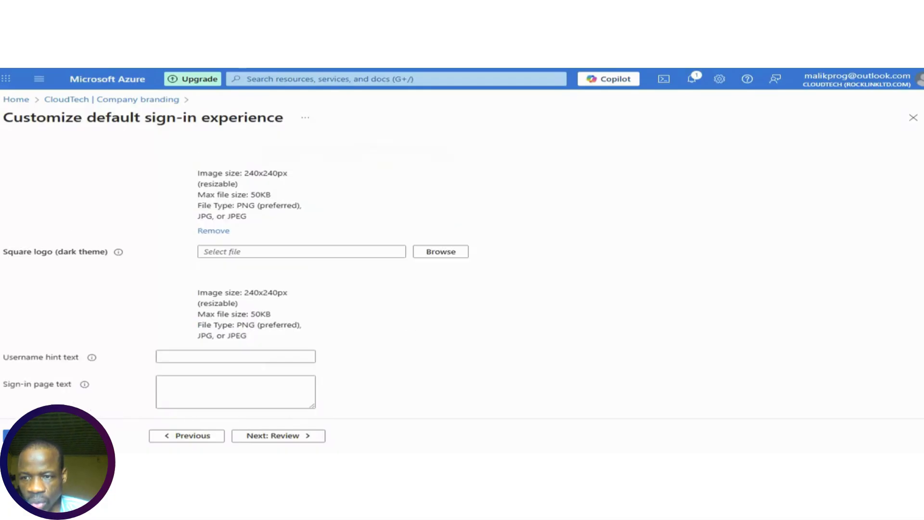
scroll(732, 310, down, 3)
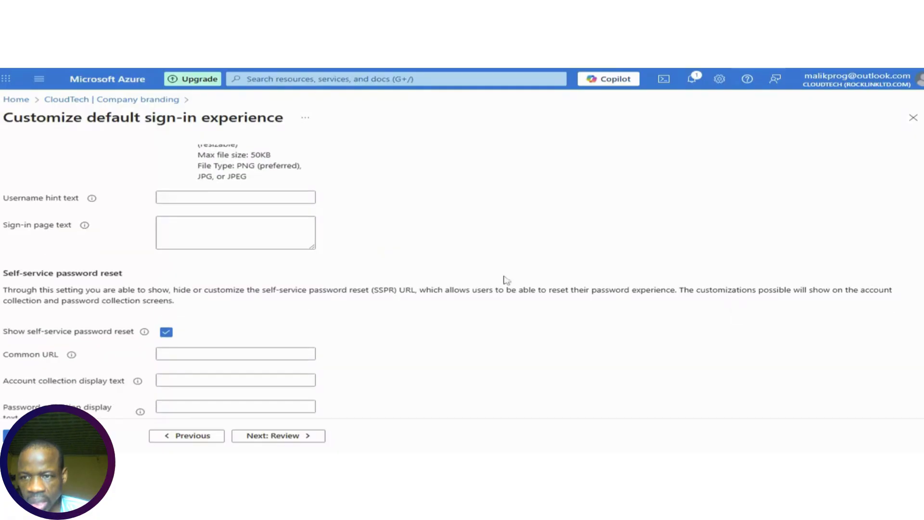
click(167, 196)
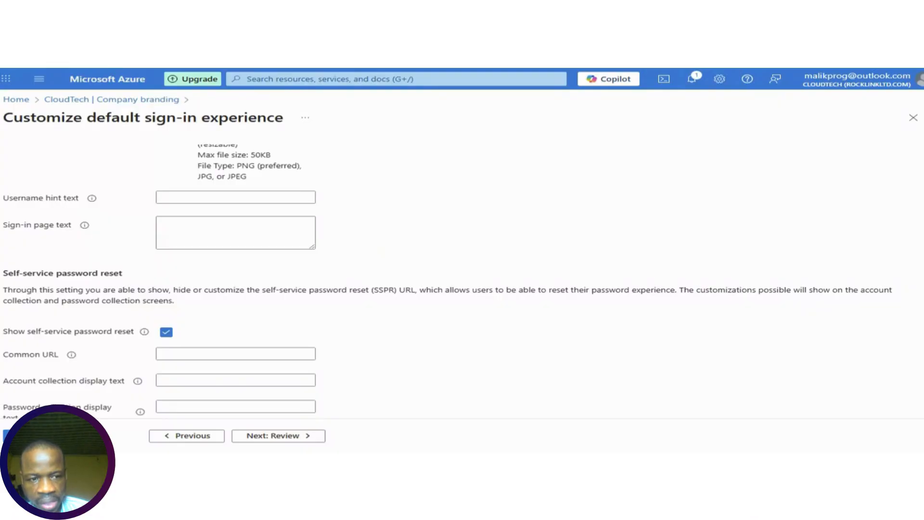
scroll(472, 360, down, 1)
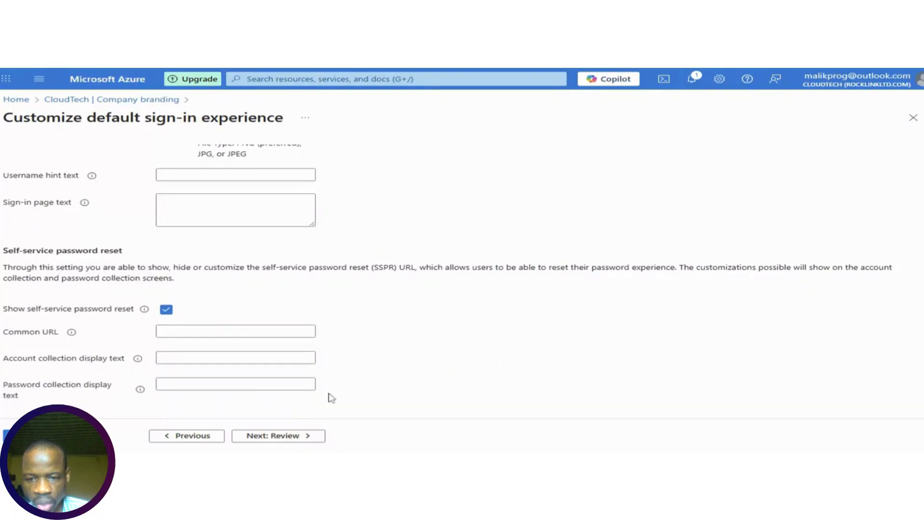
- Proceed to the review, check the basics, layout, header, footer and sign-in form summary, and create the default branding
click(279, 436)
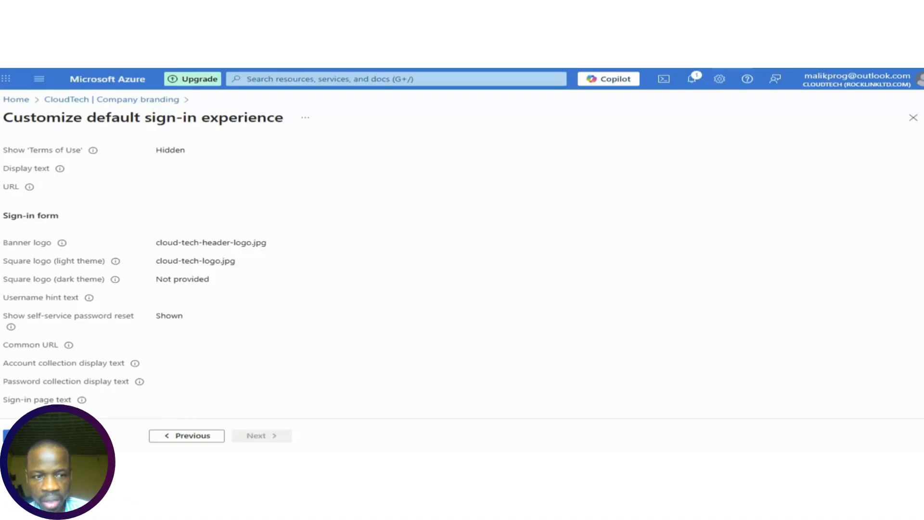
scroll(462, 269, up, 5)
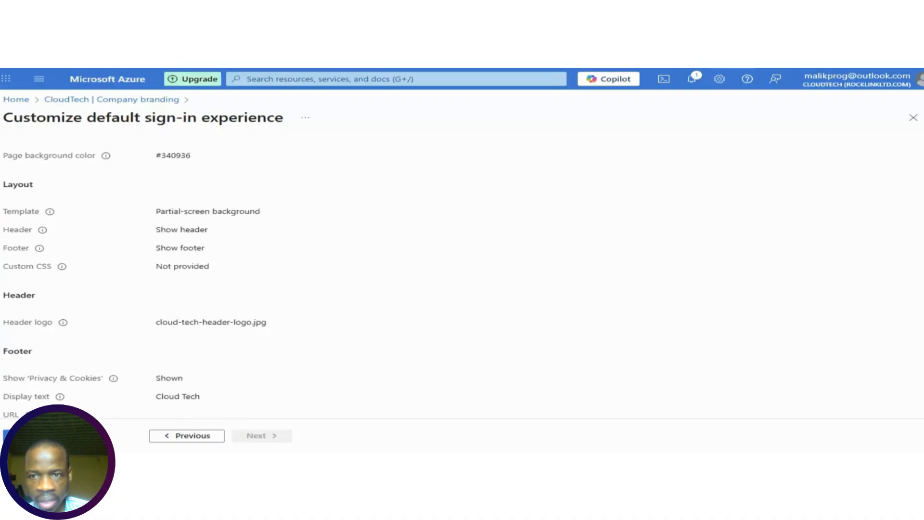
scroll(916, 205, up, 2)
scroll(917, 205, down, 4)
scroll(917, 206, up, 5)
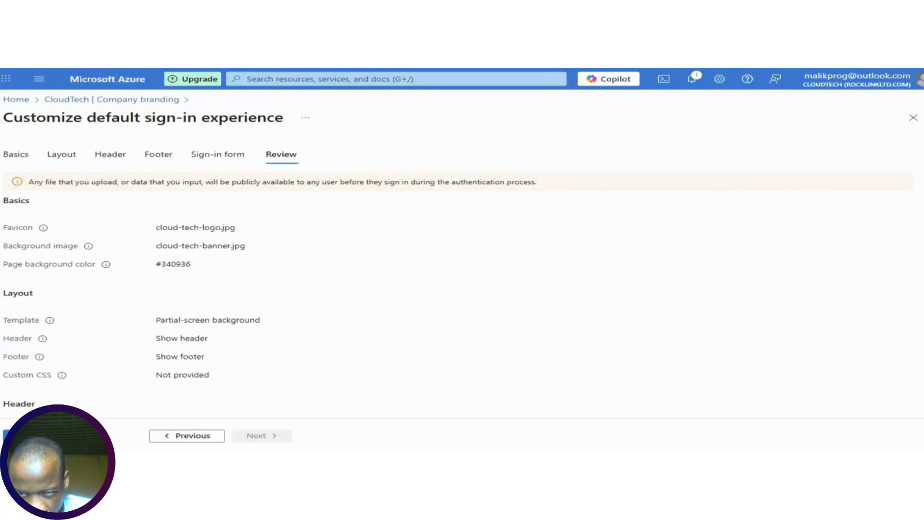
scroll(917, 140, down, 4)
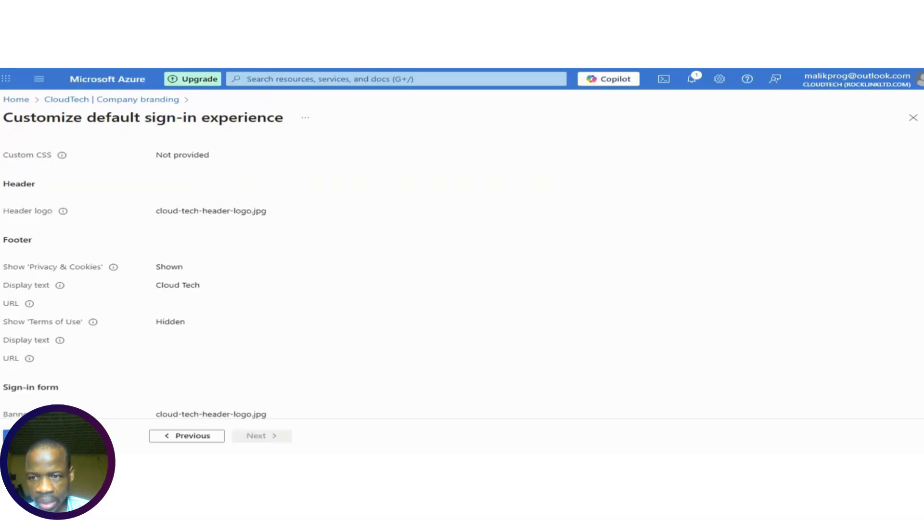
scroll(79, 367, down, 3)
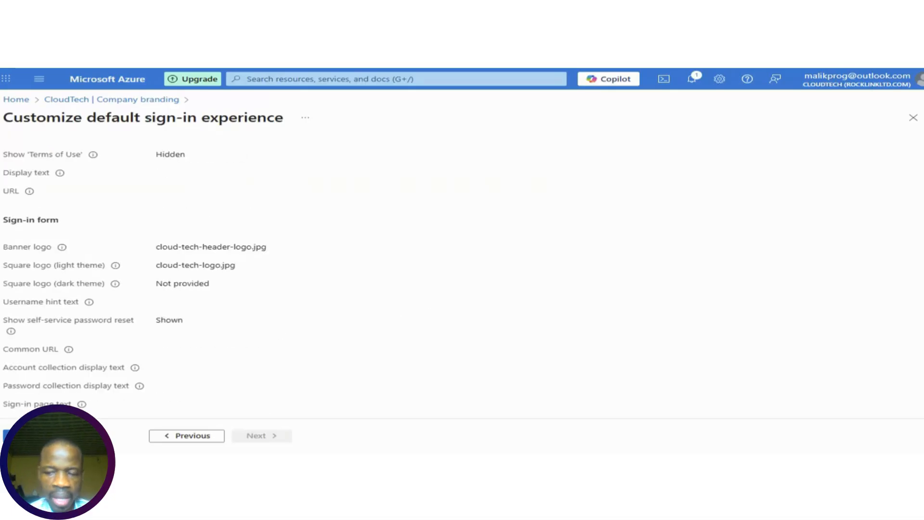
click(41, 435)
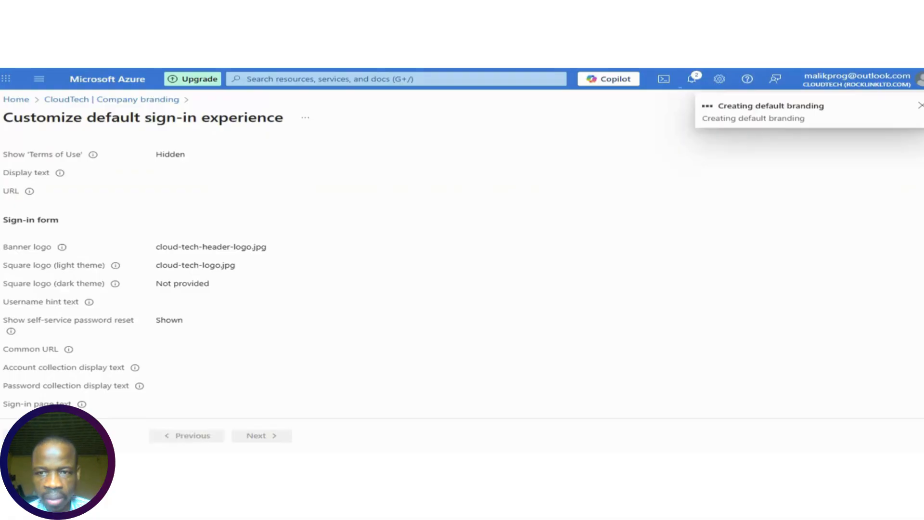